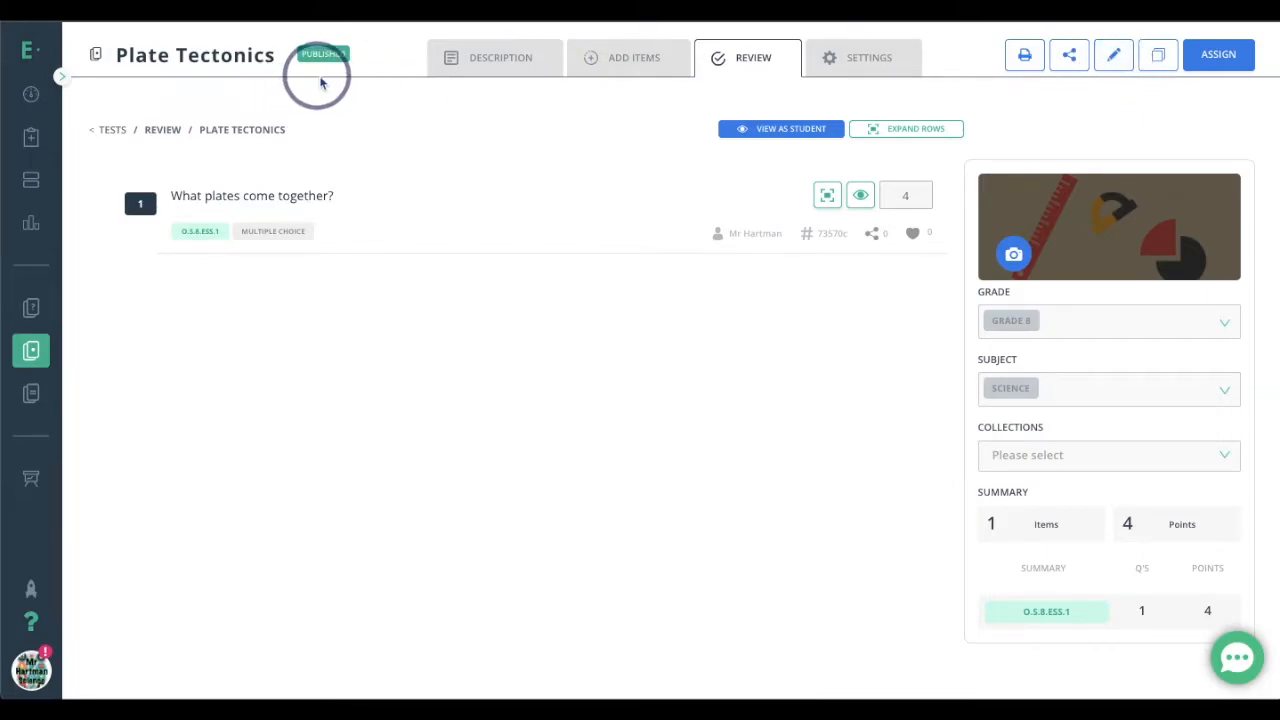
Reopen the Plate Tectonics test for editing and create a new Passage with Questions item in it
left_click(1116, 60)
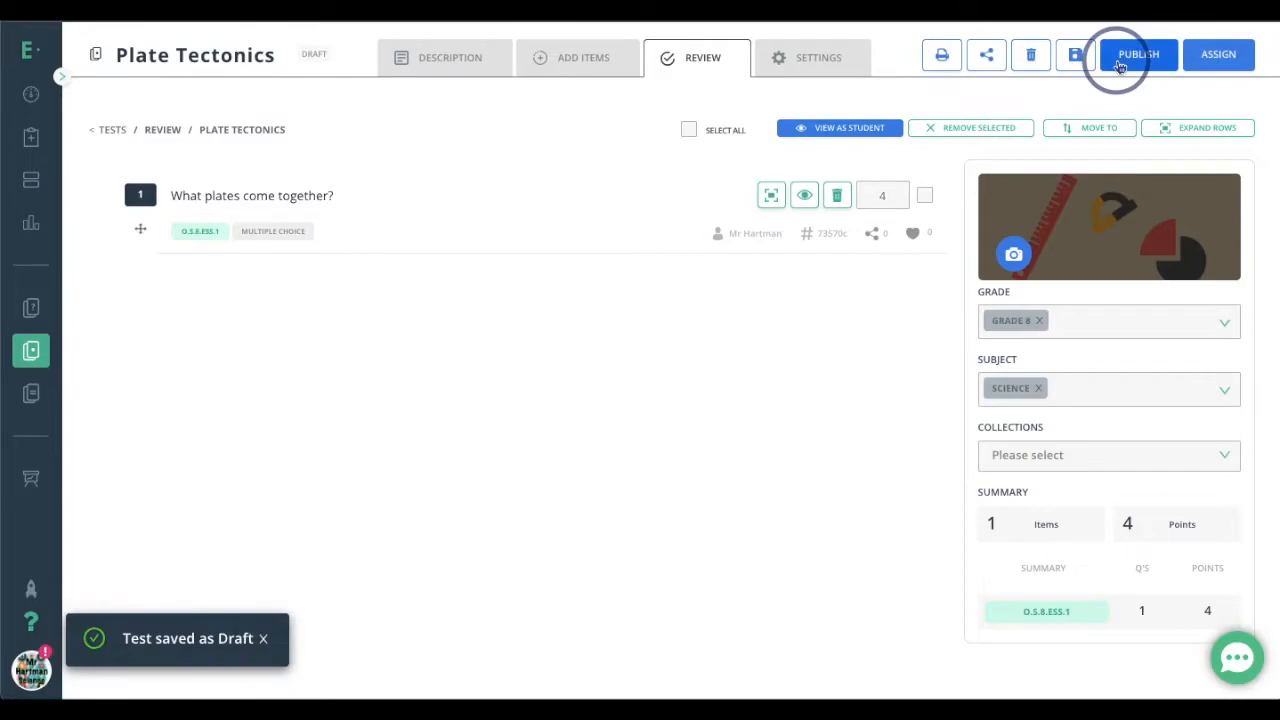
left_click(578, 66)
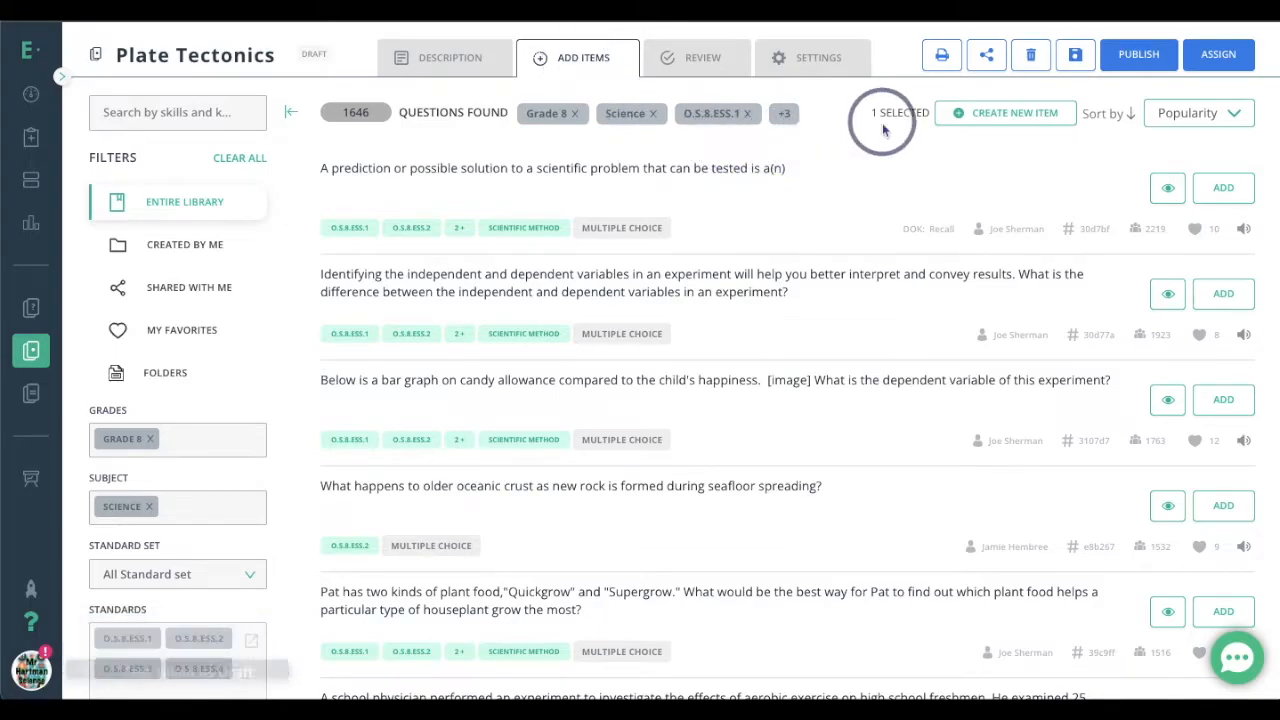
left_click(1018, 116)
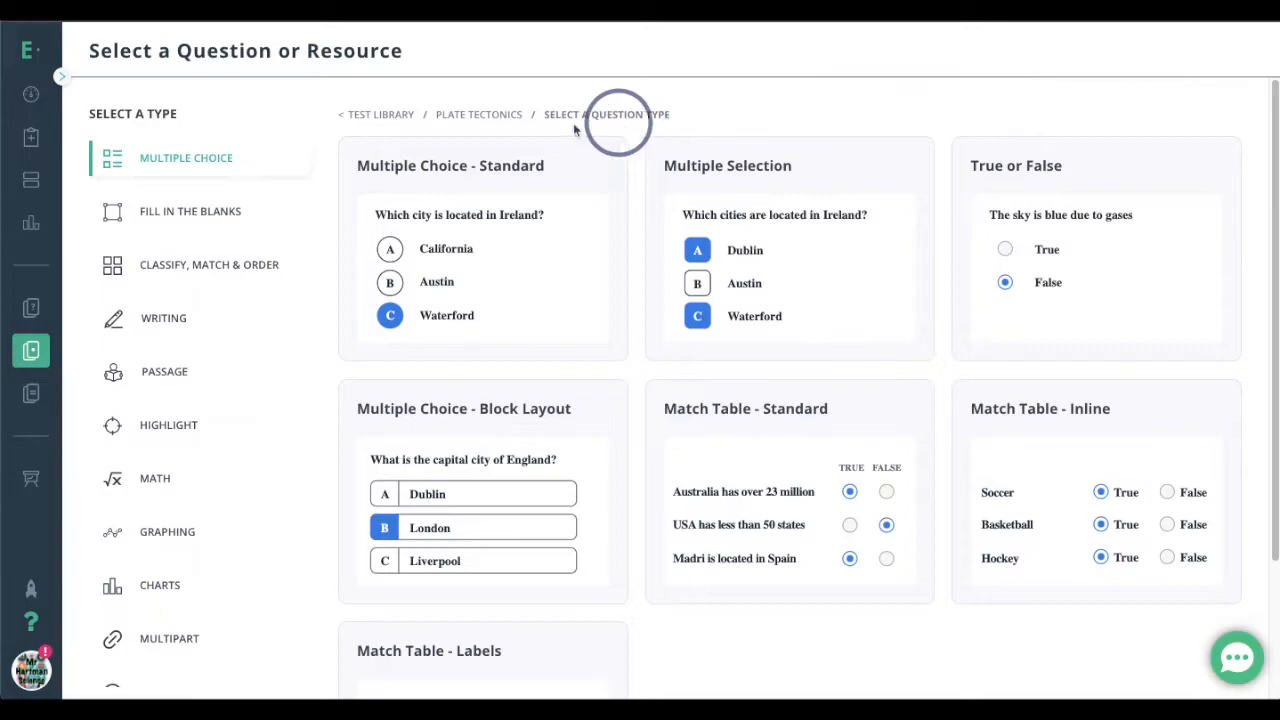
left_click(174, 378)
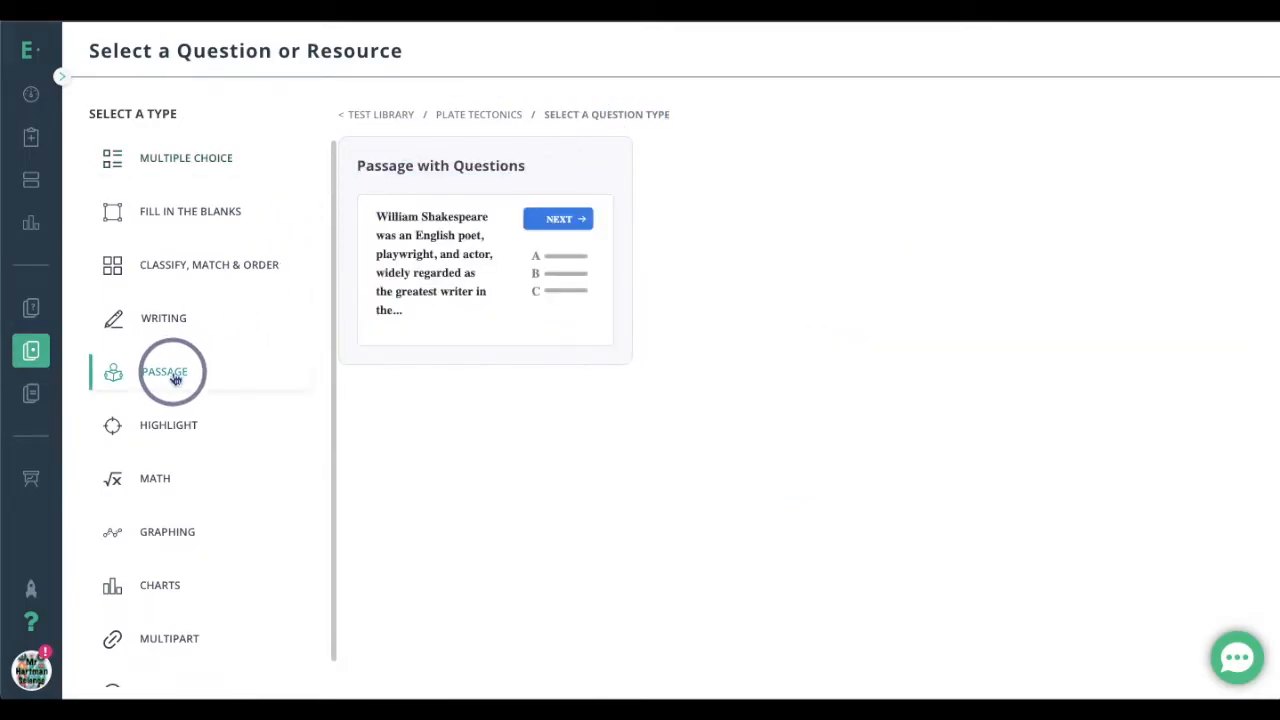
left_click(455, 237)
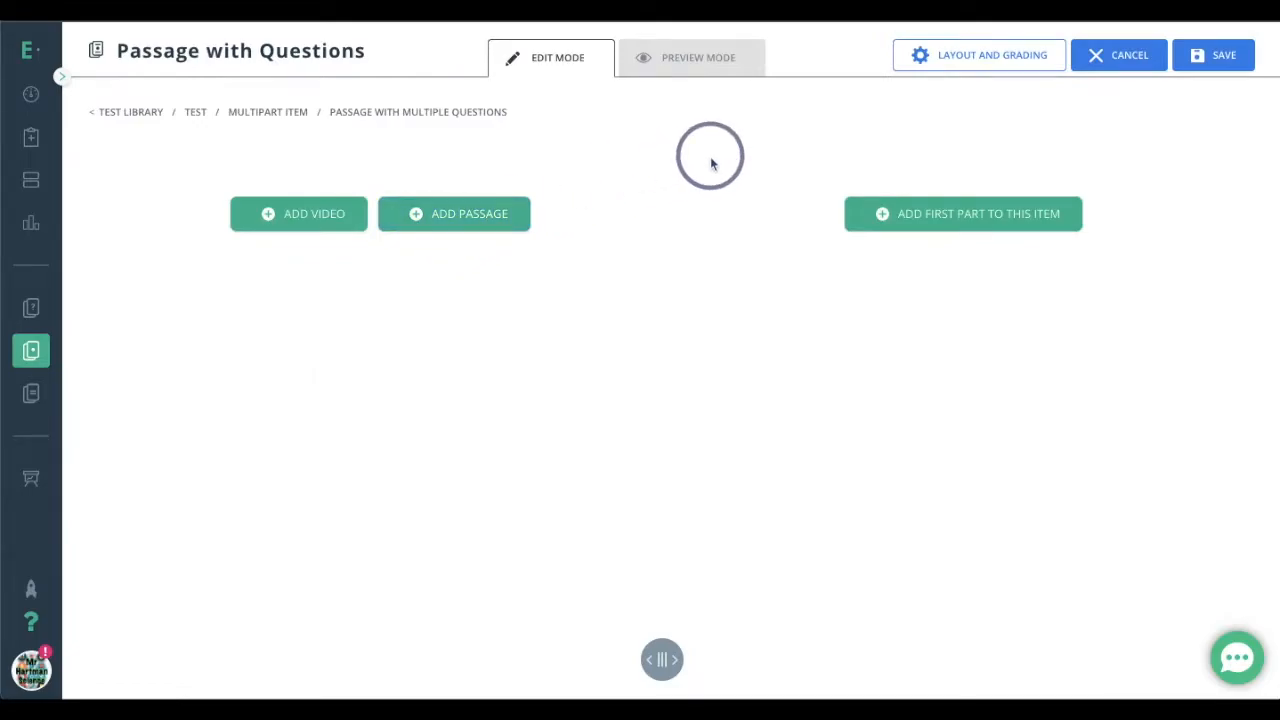
Add a passage with the heading "Plate Tectonics" and the title "Boundaries"
left_click(301, 219)
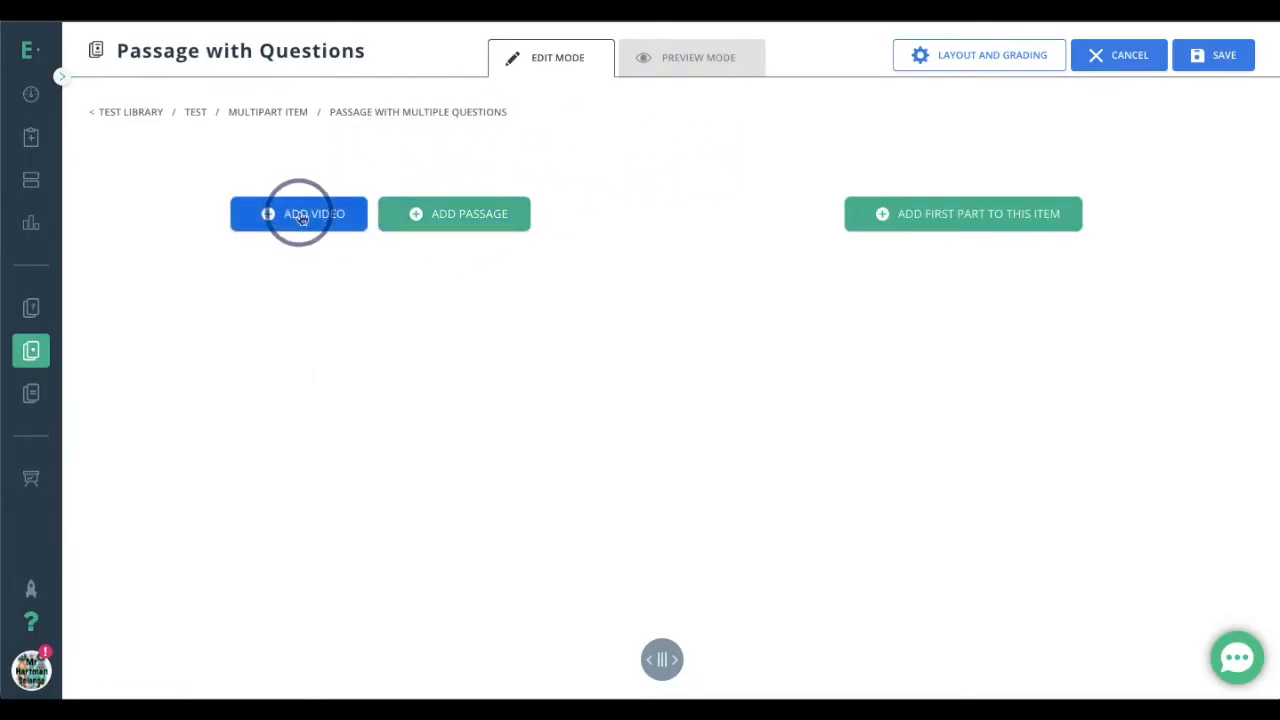
left_click(436, 238)
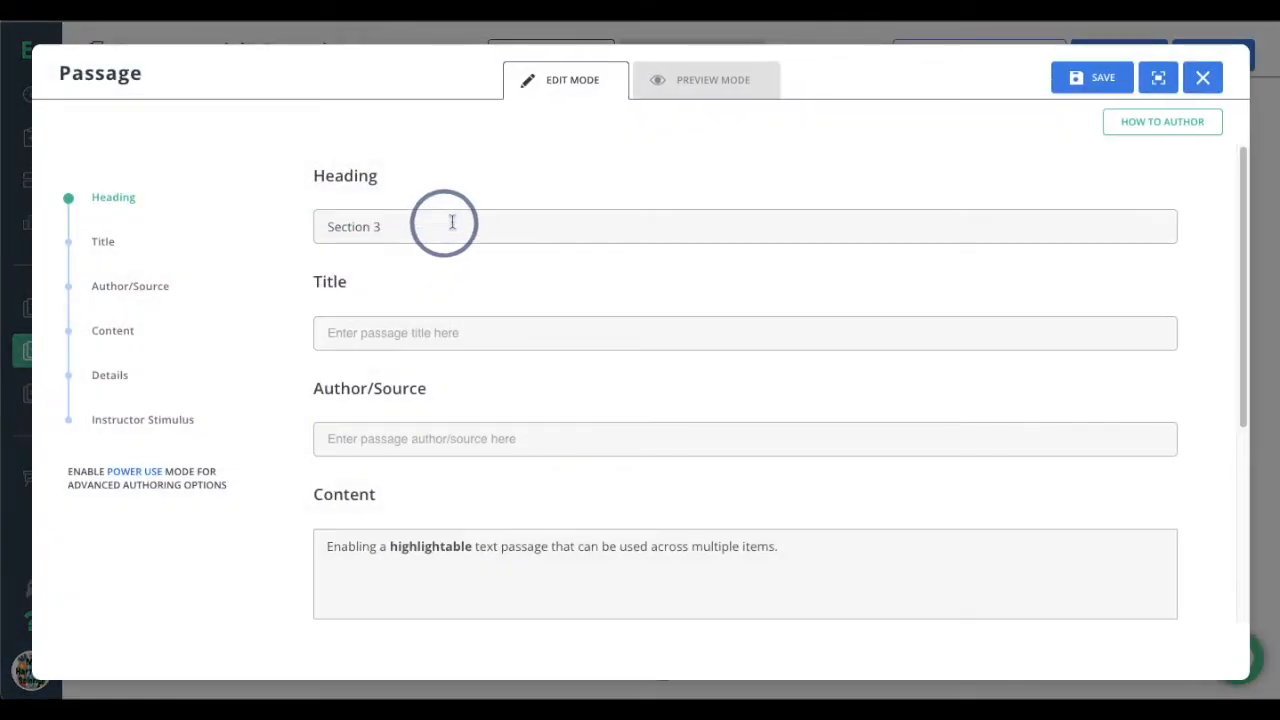
left_click(452, 224)
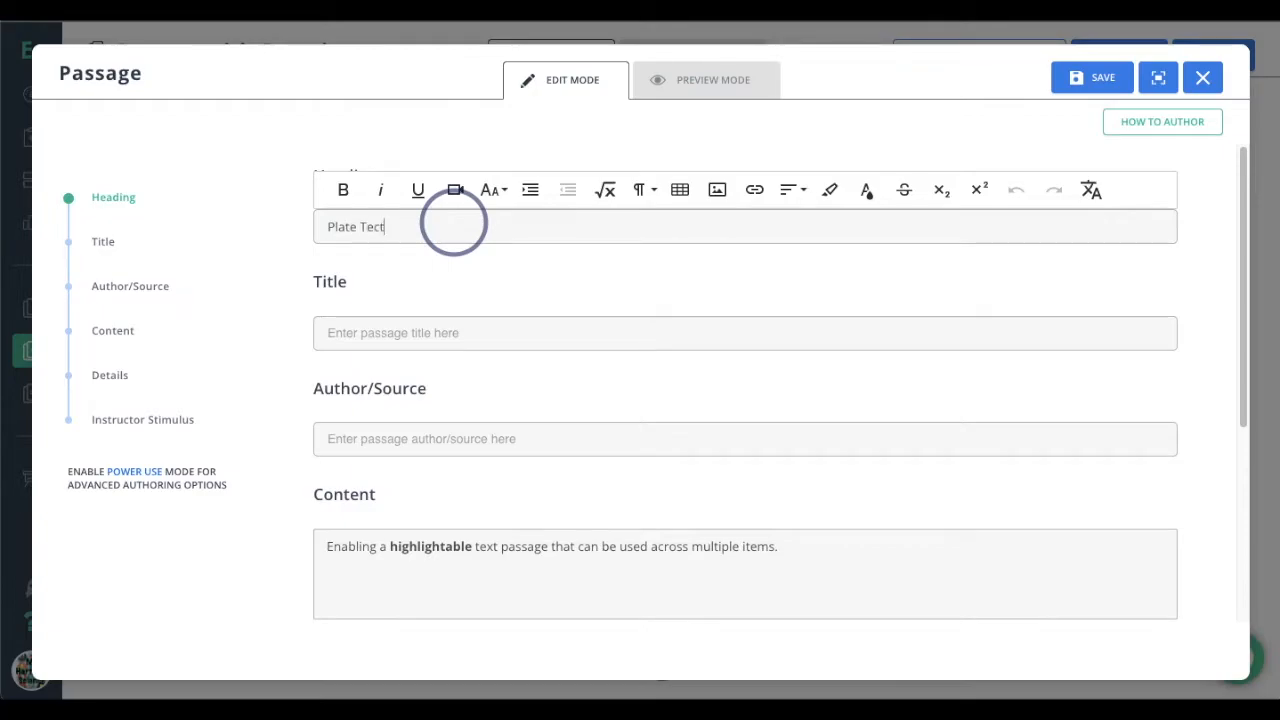
left_click(426, 335)
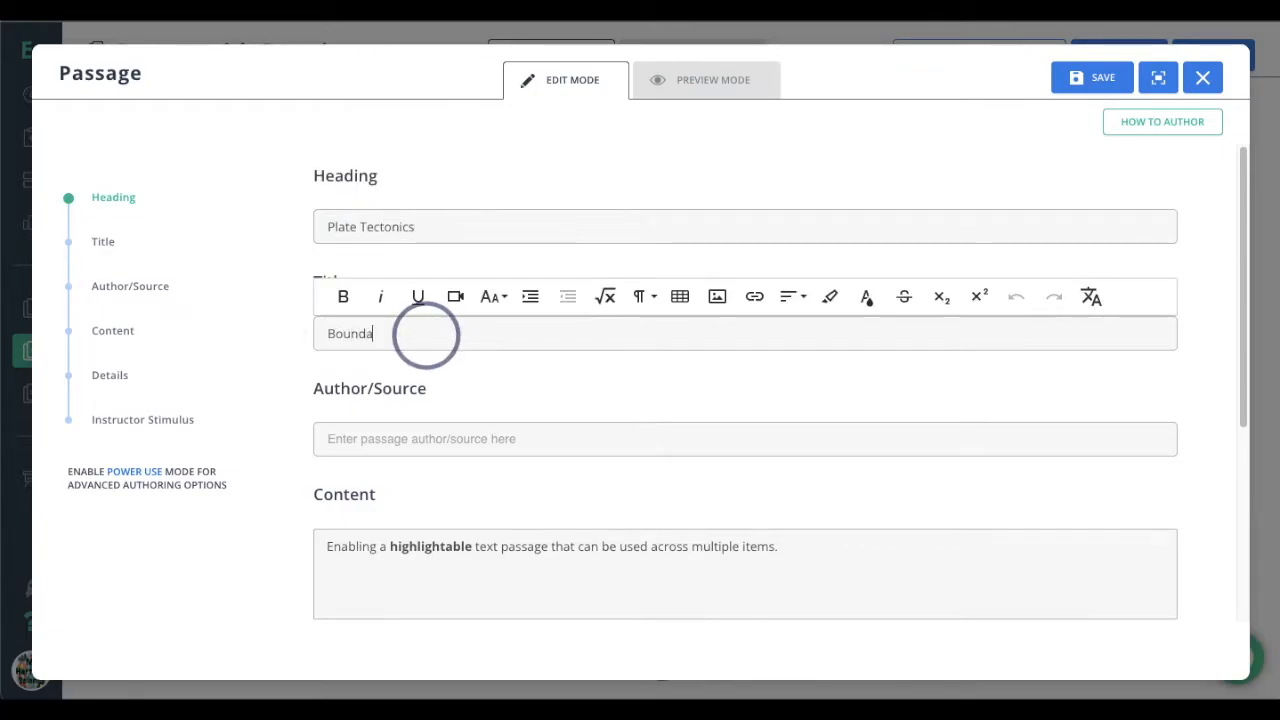
Replace the passage's default content with a line of placeholder text beginning "sadhphjfkhfkweh"
scroll(440, 300, "down", 3)
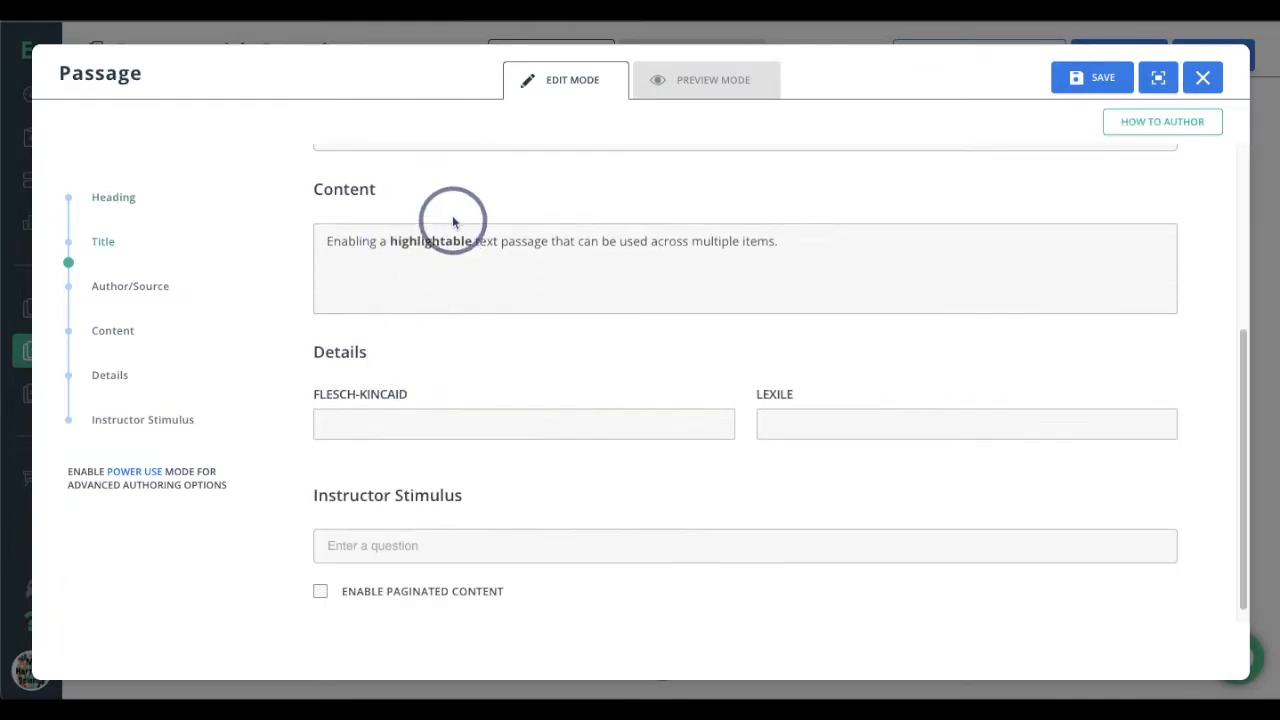
double_click(400, 242)
triple_click(397, 250)
scroll(460, 280, "up", 2)
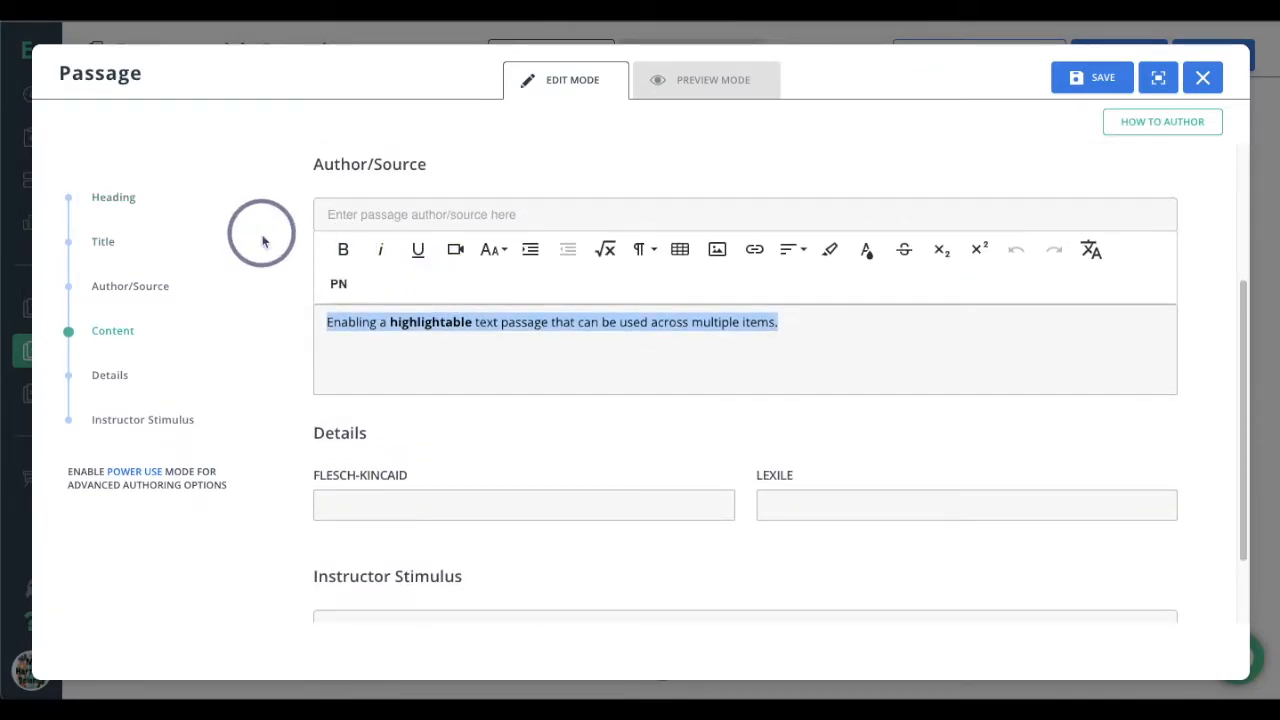
left_click(330, 268)
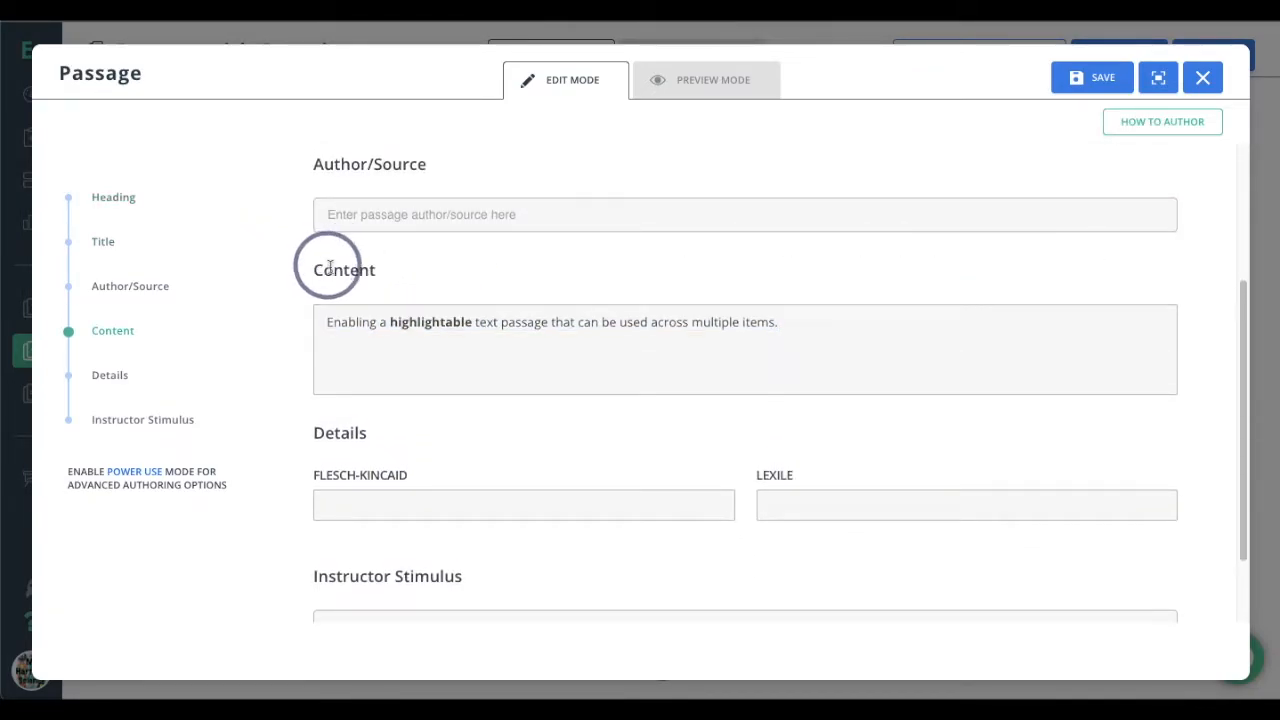
triple_click(442, 322)
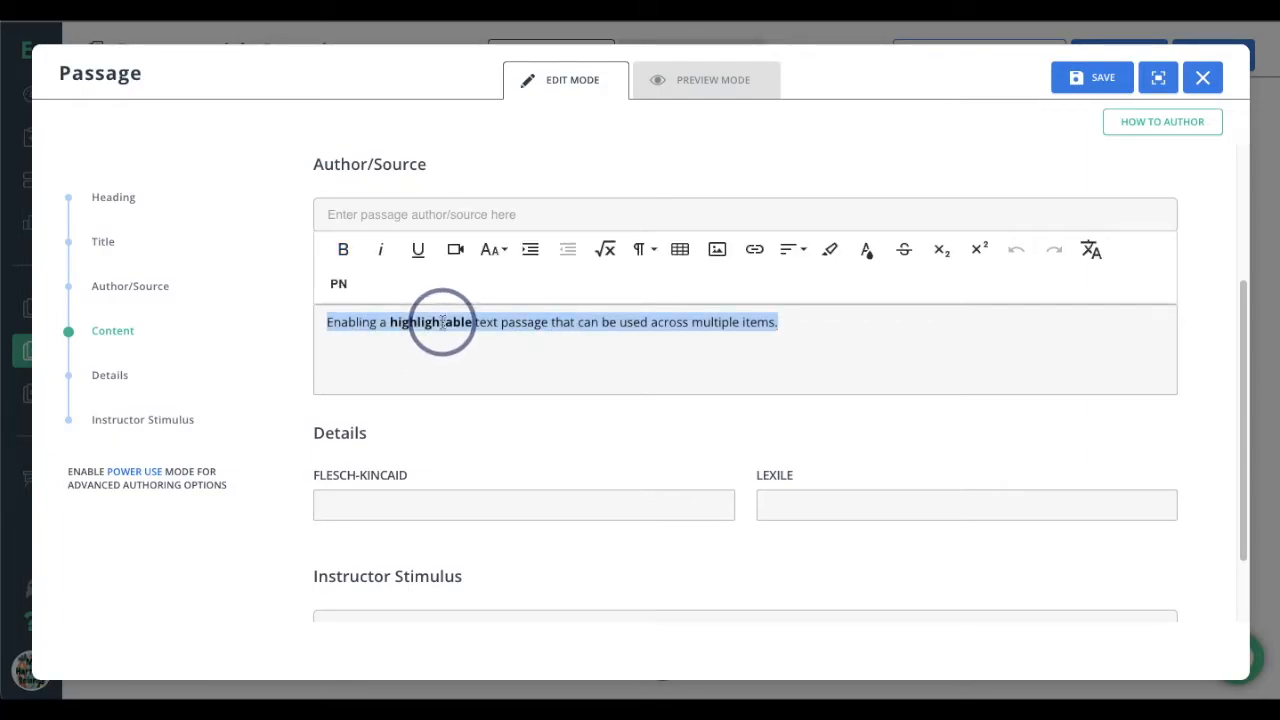
type("sadhphjfkhfkwehfkehfhwefhwekfhkjfkljwkjwelkjfwelkjfbjkwebfjwebfjwebkjfbew")
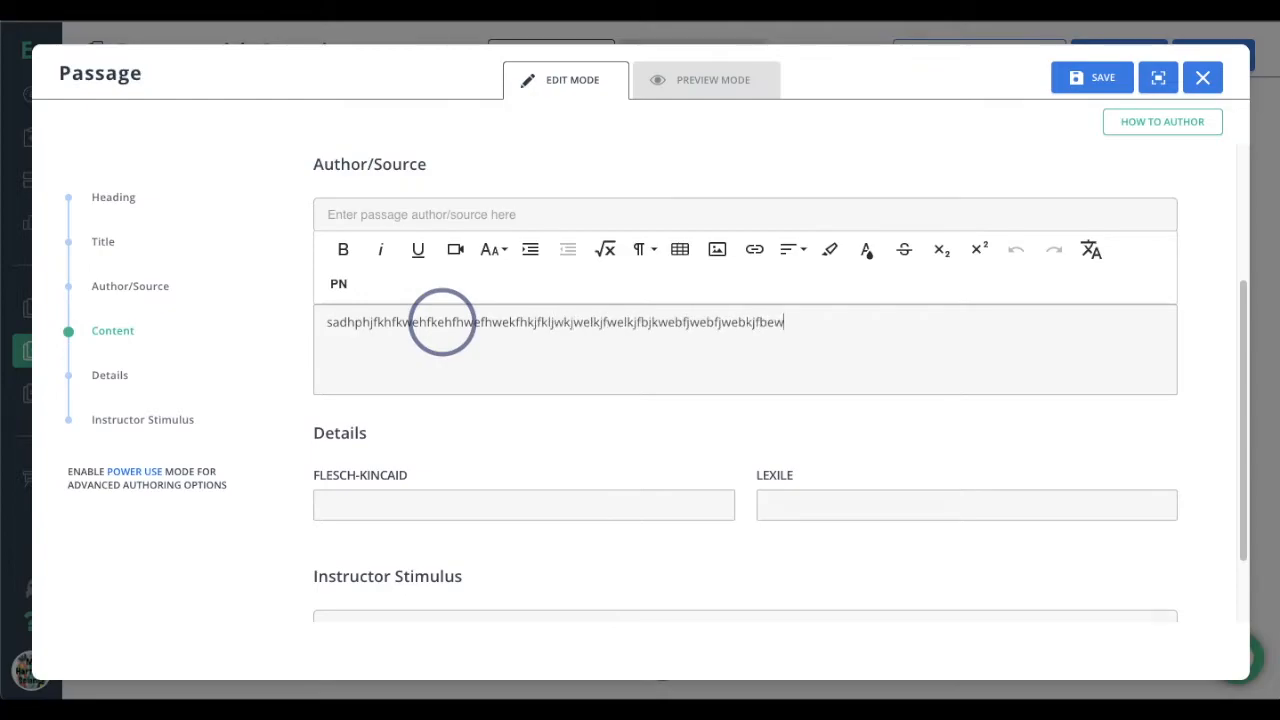
Preview the passage, return to editing it and save it to the item
left_click(714, 88)
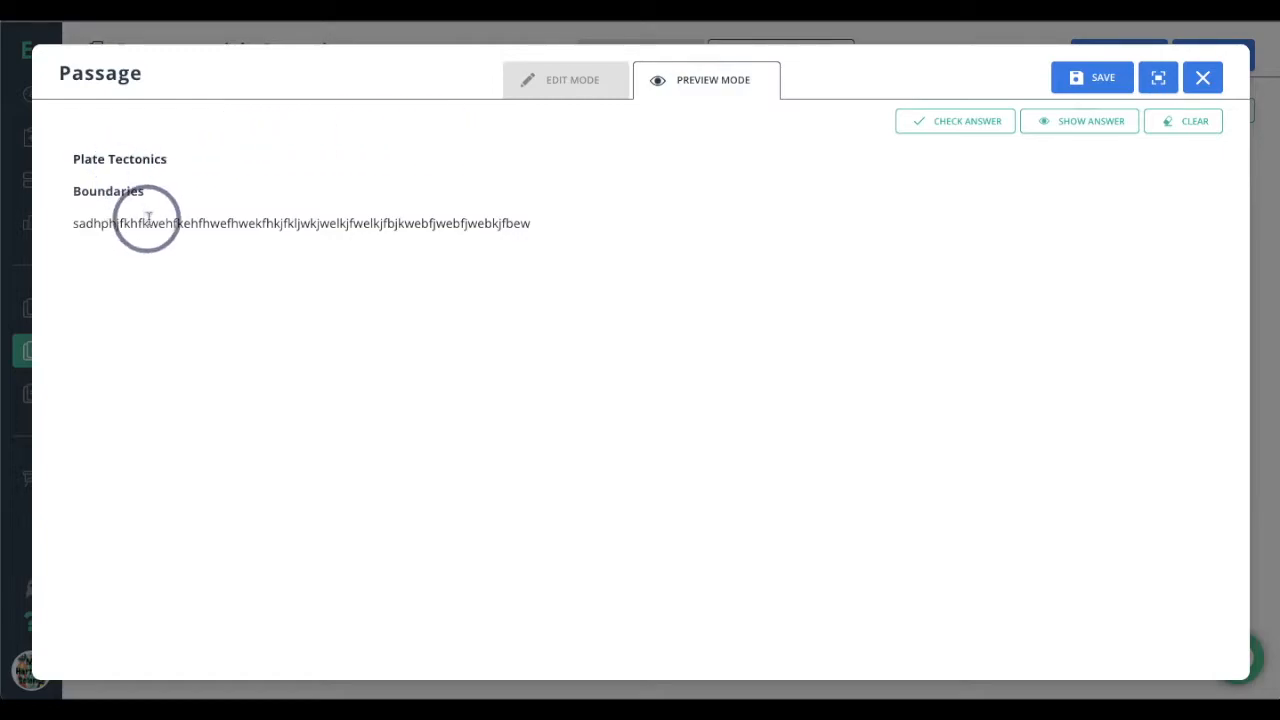
left_click(551, 88)
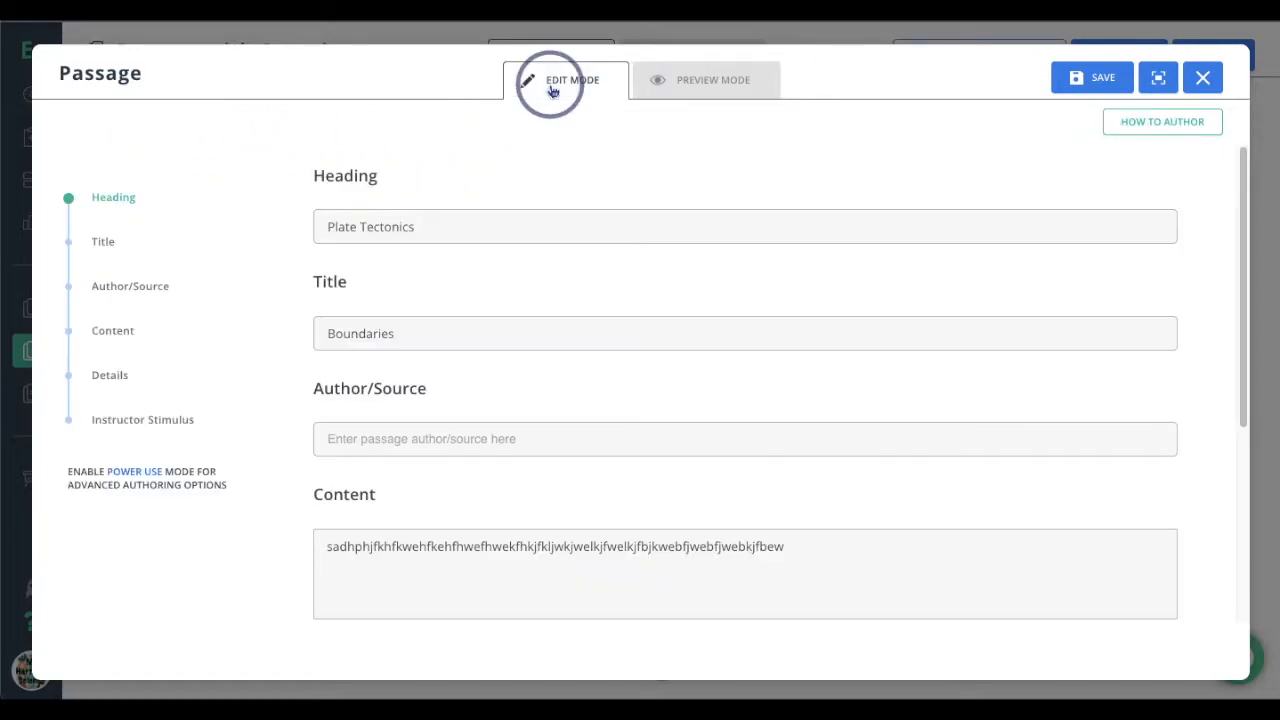
scroll(560, 310, "down", 3)
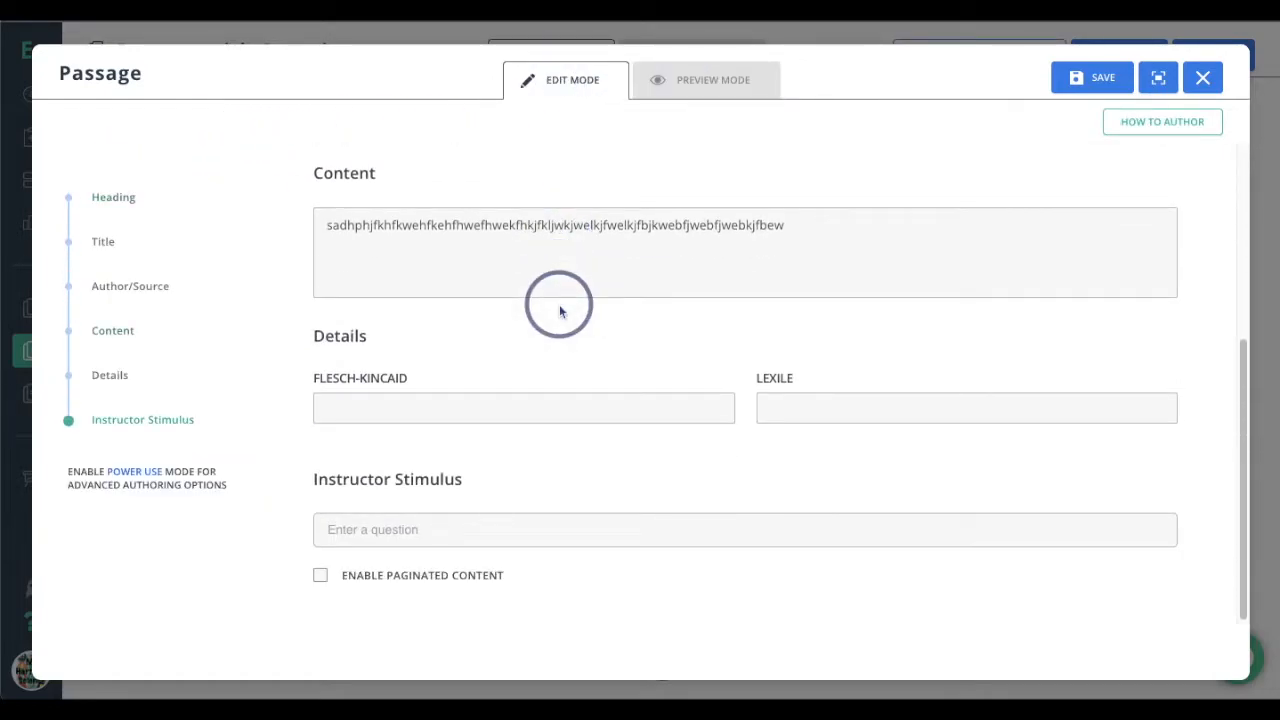
left_click(1093, 80)
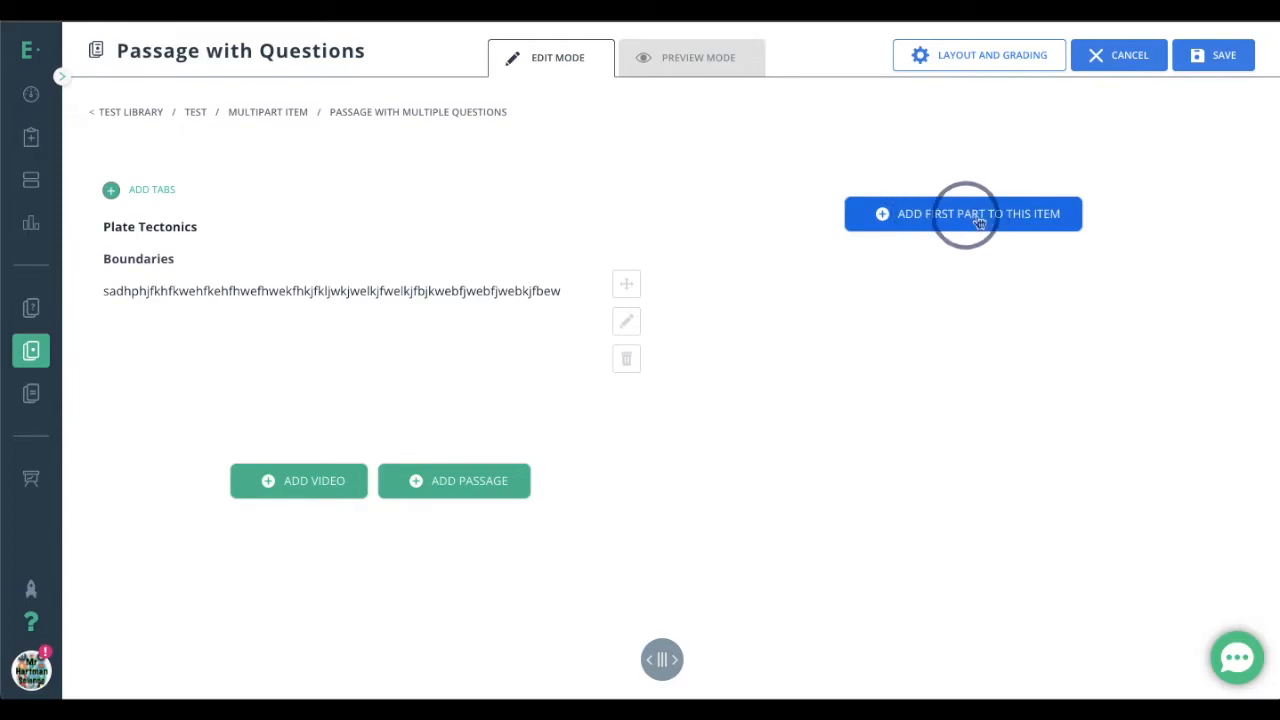
Add a True or False question as the item's first part, reading "Boundaries are cool!", with True as the correct answer
left_click(936, 222)
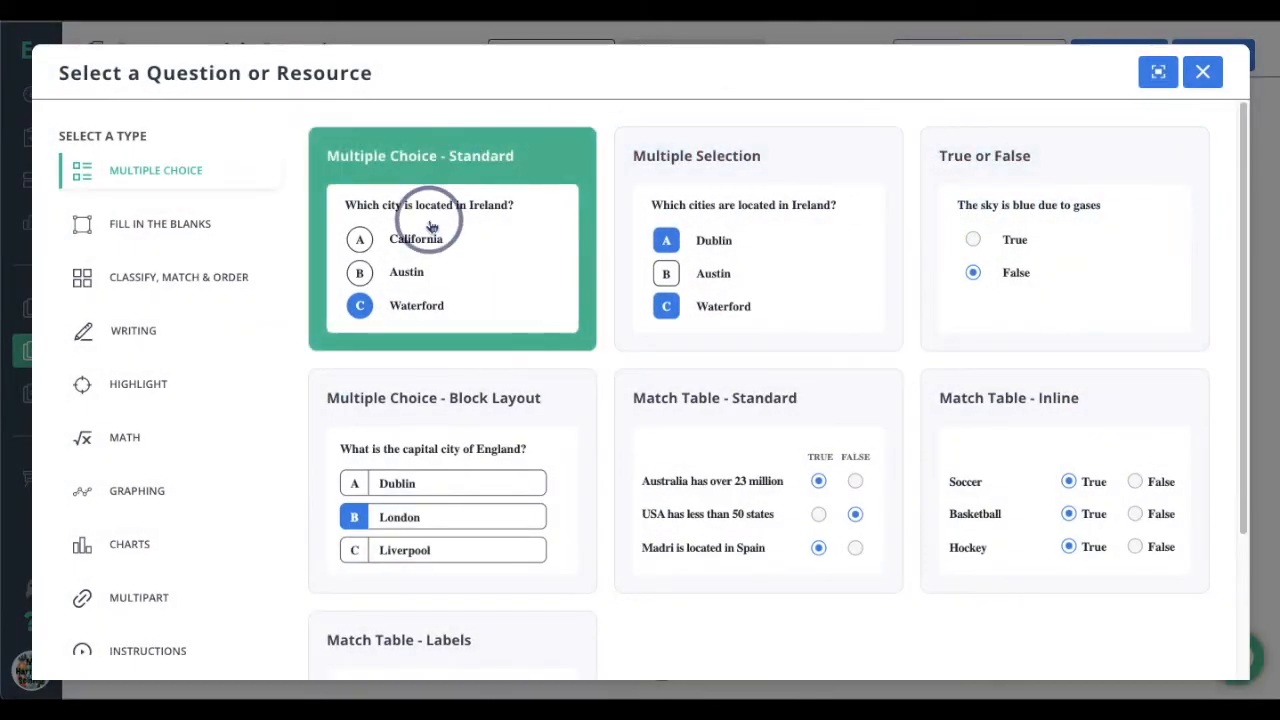
left_click(1038, 214)
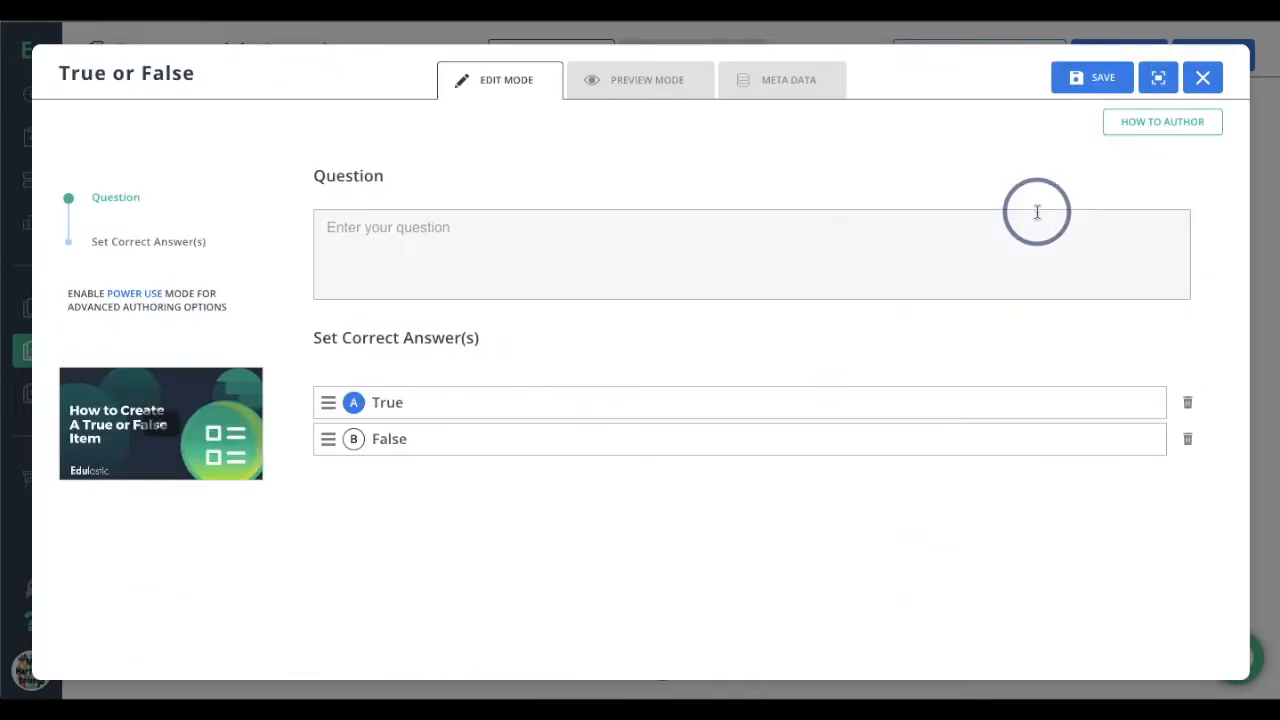
left_click(442, 234)
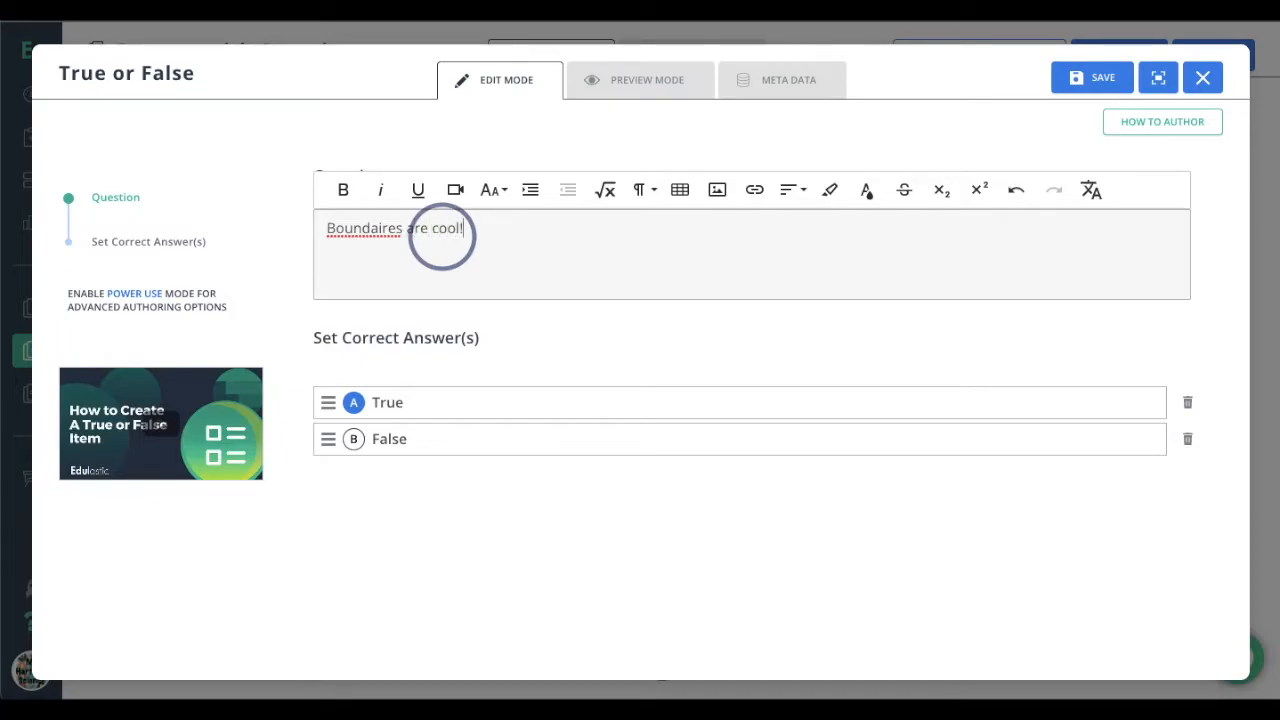
left_click(378, 236)
right_click(378, 245)
left_click(470, 247)
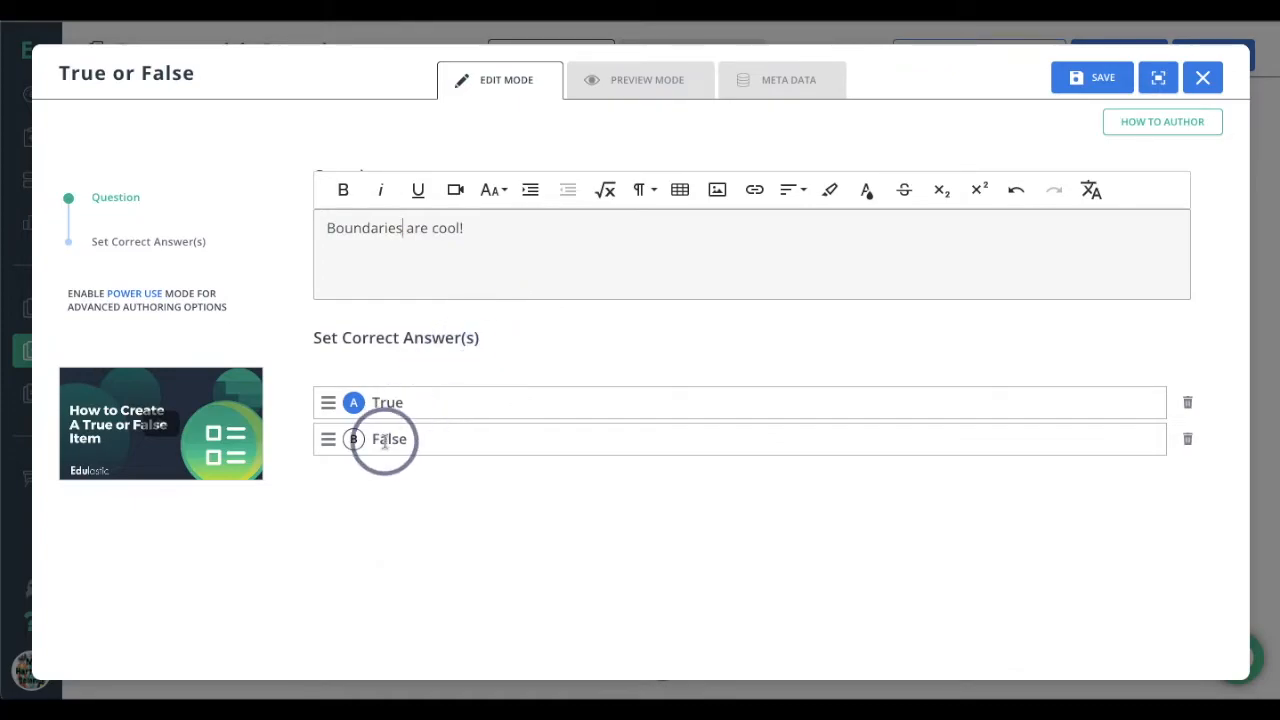
left_click(622, 357)
Preview the "Boundaries are cool!" question, tag it with the standard O.S.8.ESS.1 and save it
left_click(663, 88)
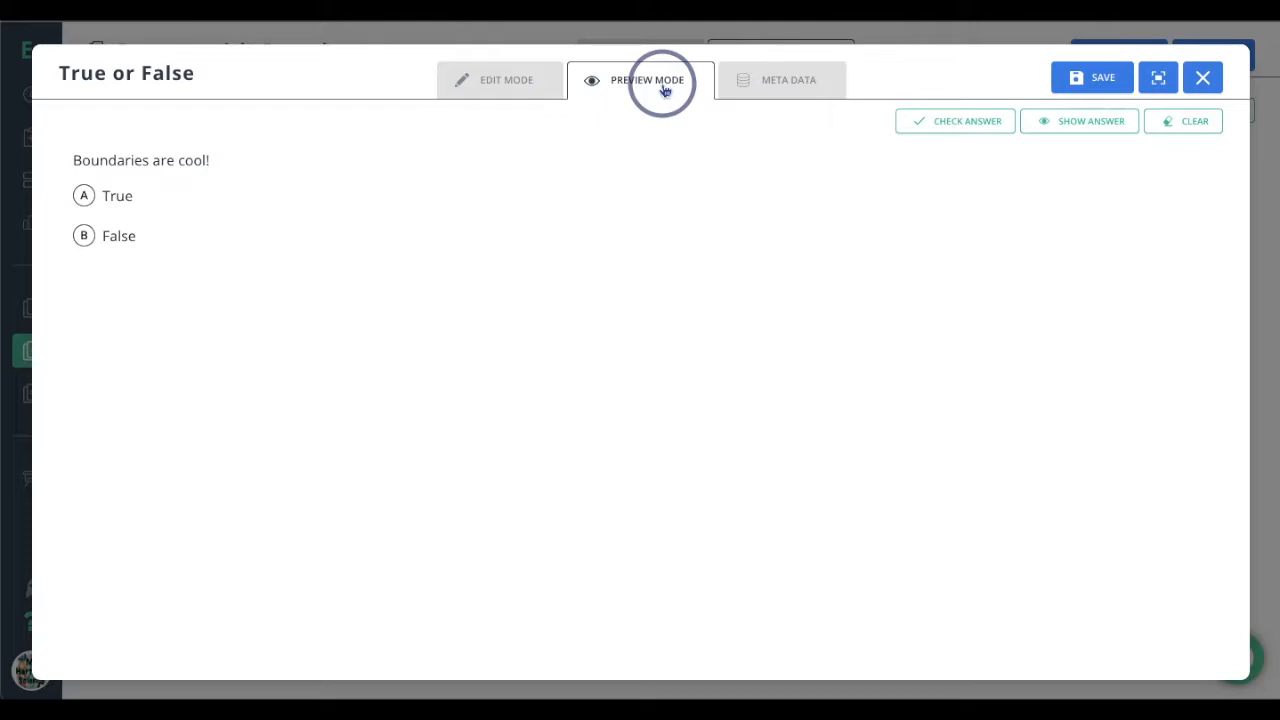
left_click(771, 86)
left_click(691, 245)
left_click(1082, 80)
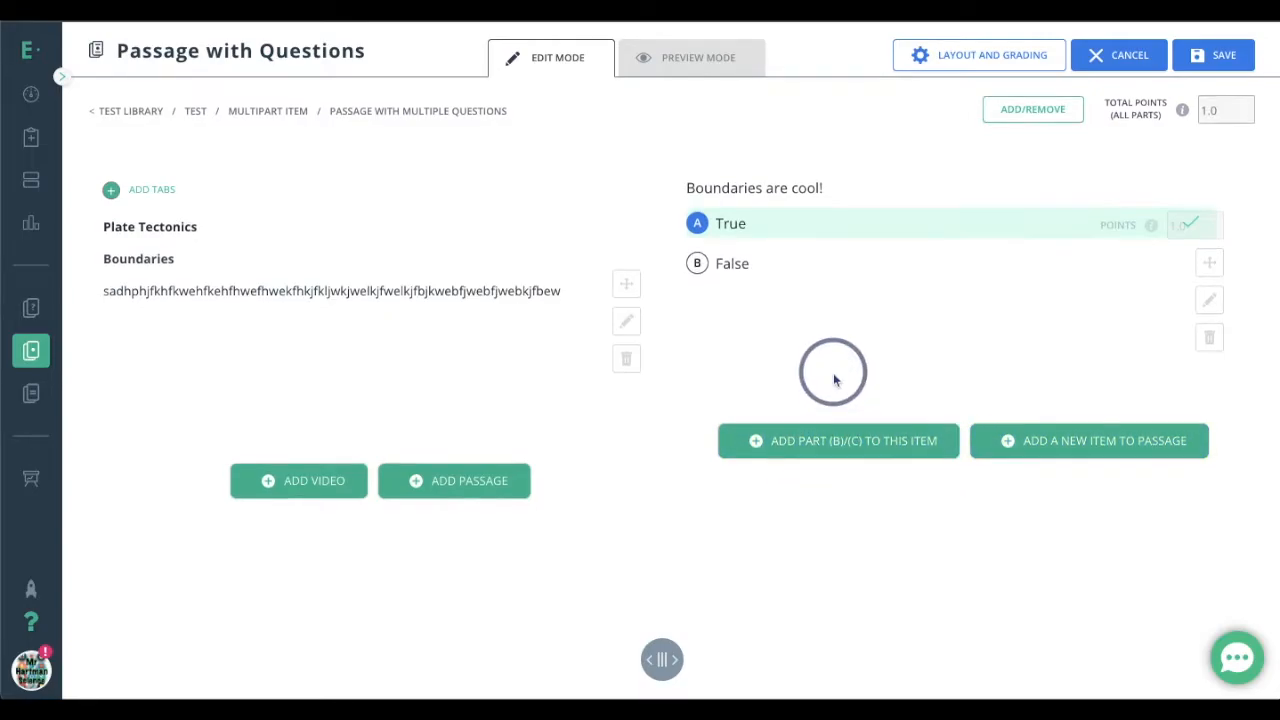
scroll(834, 380, "down", 1)
scroll(834, 380, "up", 1)
scroll(834, 380, "down", 1)
scroll(834, 380, "up", 1)
scroll(834, 380, "down", 1)
scroll(834, 380, "up", 1)
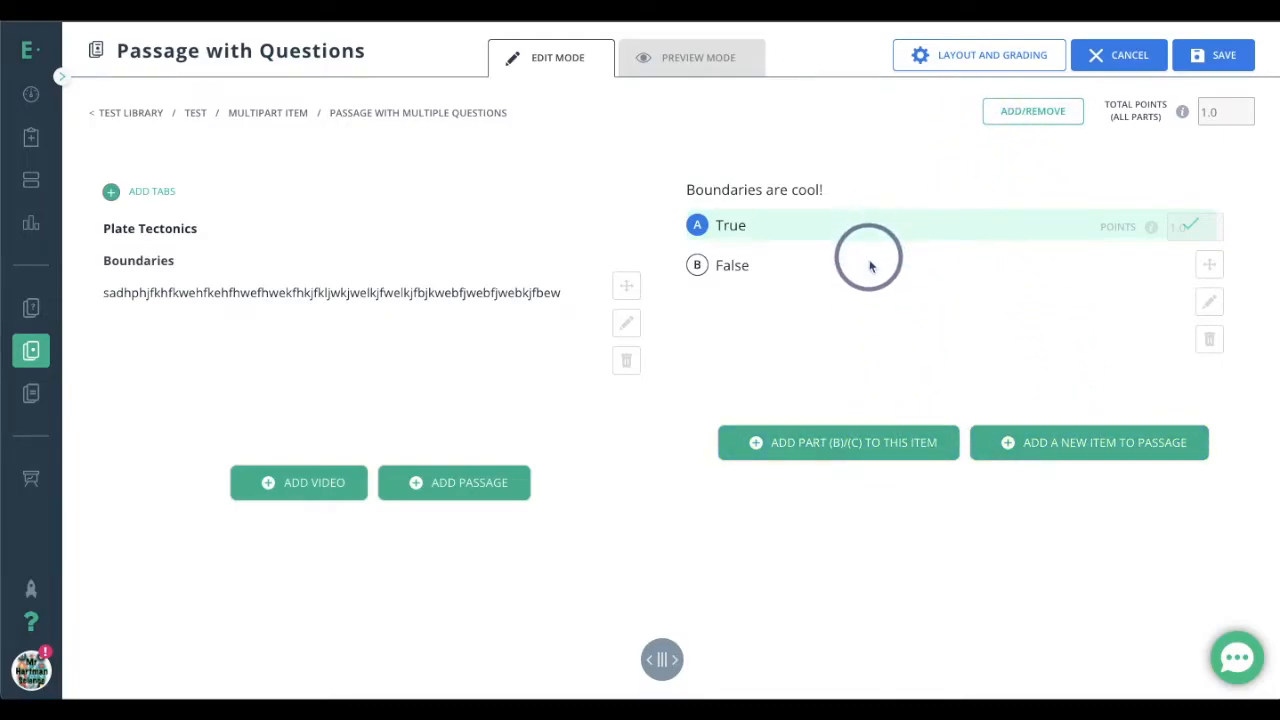
Add a second True or False part to the same item, reading "Scroll down!", with True as the correct answer
left_click(873, 447)
left_click(1043, 260)
left_click(441, 260)
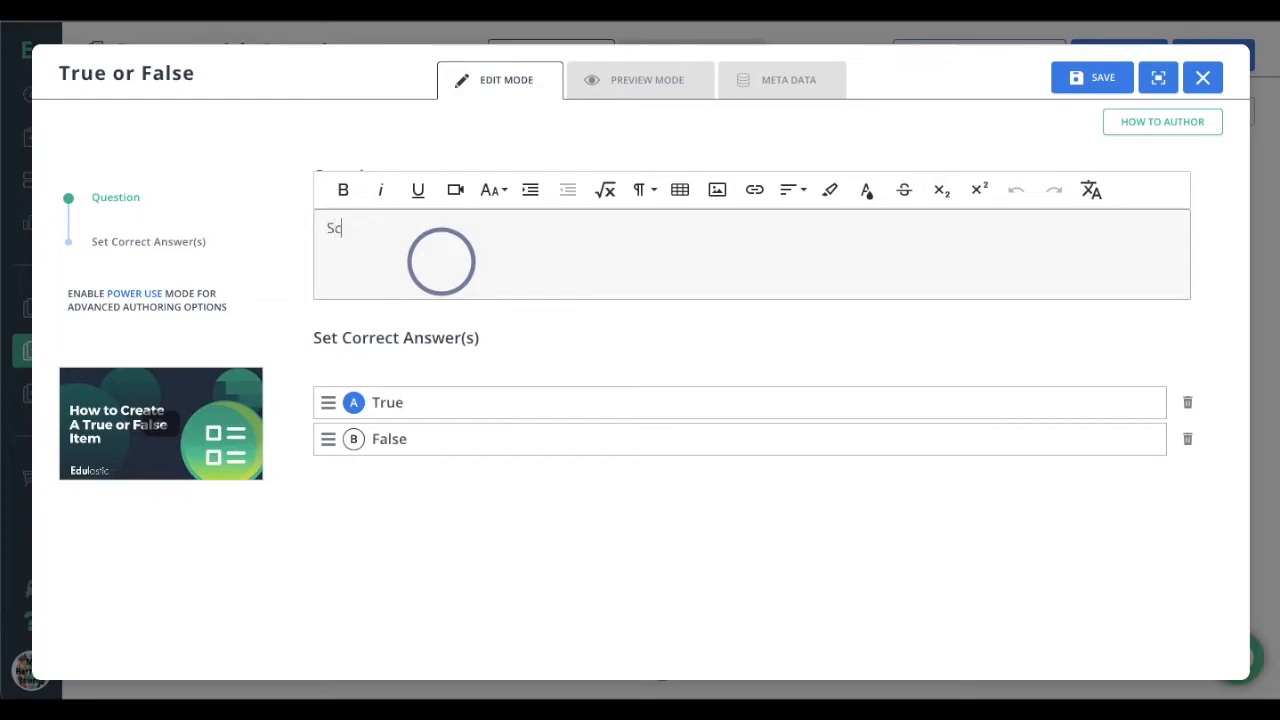
type("Scroll down!")
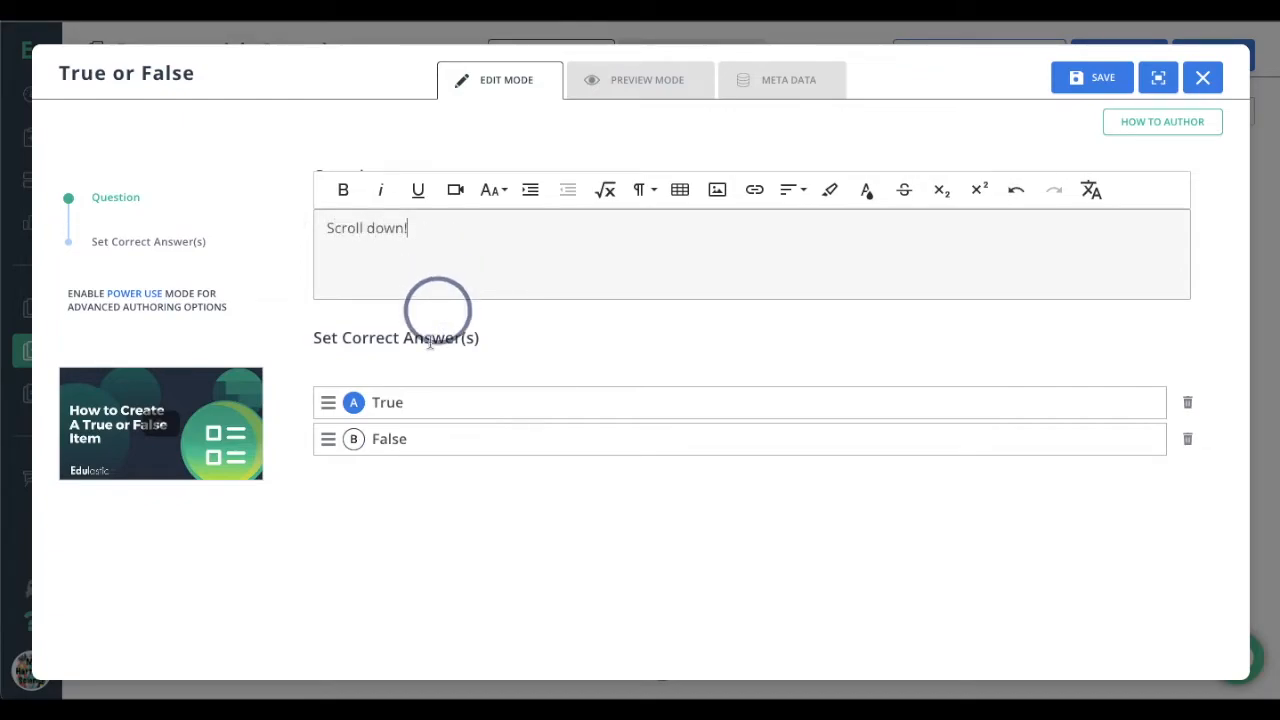
double_click(393, 402)
left_click(405, 439)
left_click(480, 506)
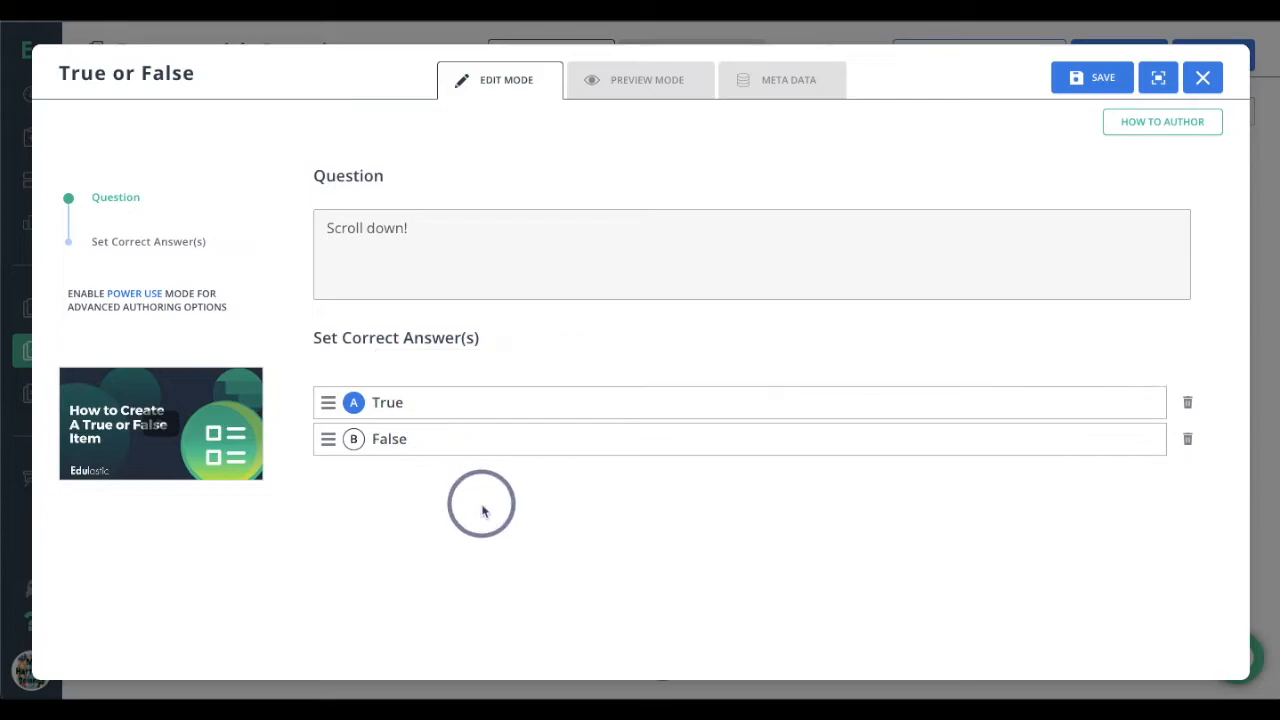
Preview the "Scroll down!" question, tag it with the recently used standard O.S.8.ESS.2 and save it
left_click(678, 90)
left_click(750, 81)
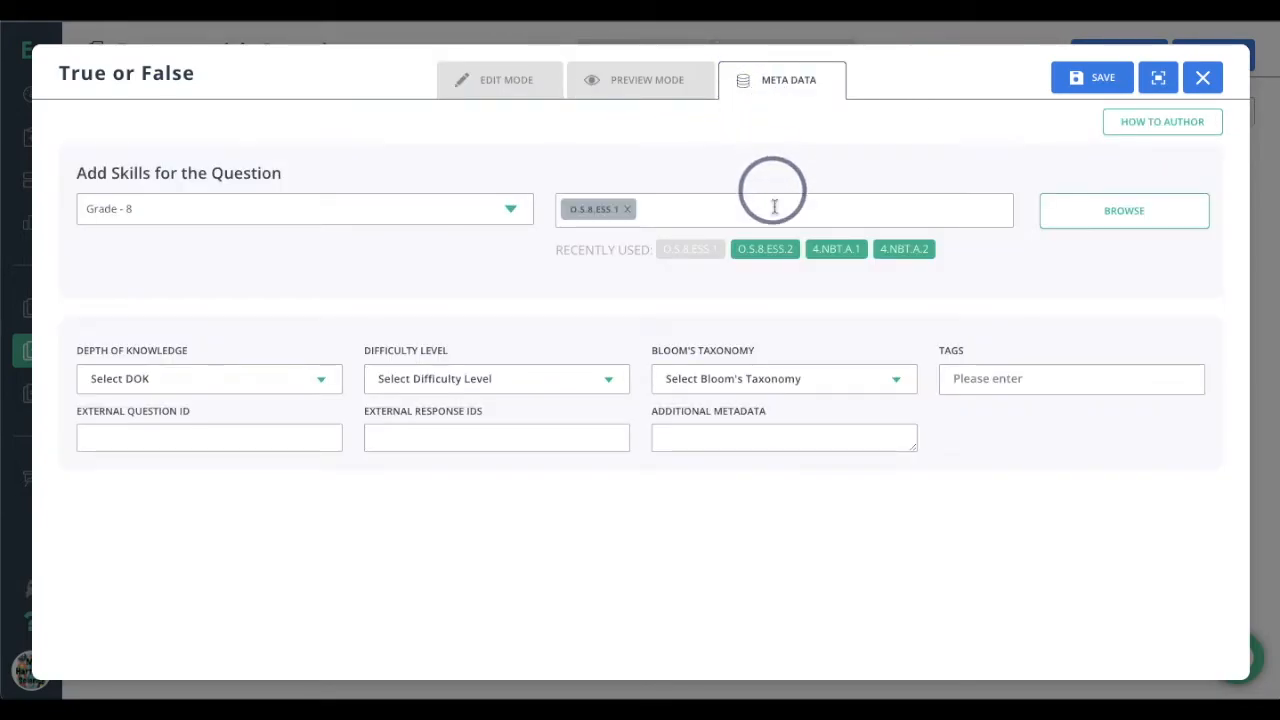
left_click(765, 249)
left_click(518, 80)
left_click(1108, 80)
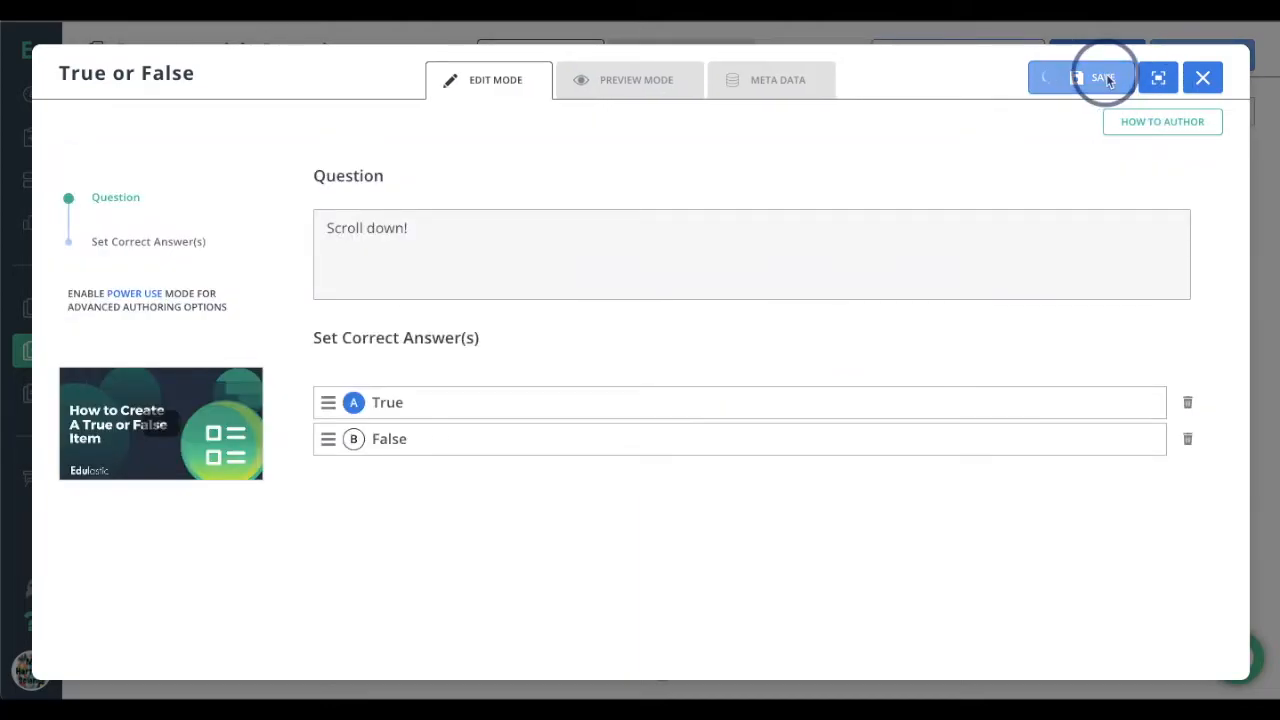
Review how both true/false parts of the item are laid out alongside the passage
scroll(922, 355, "down", 1)
scroll(922, 355, "up", 1)
scroll(922, 355, "down", 1)
scroll(814, 411, "up", 1)
scroll(814, 411, "down", 1)
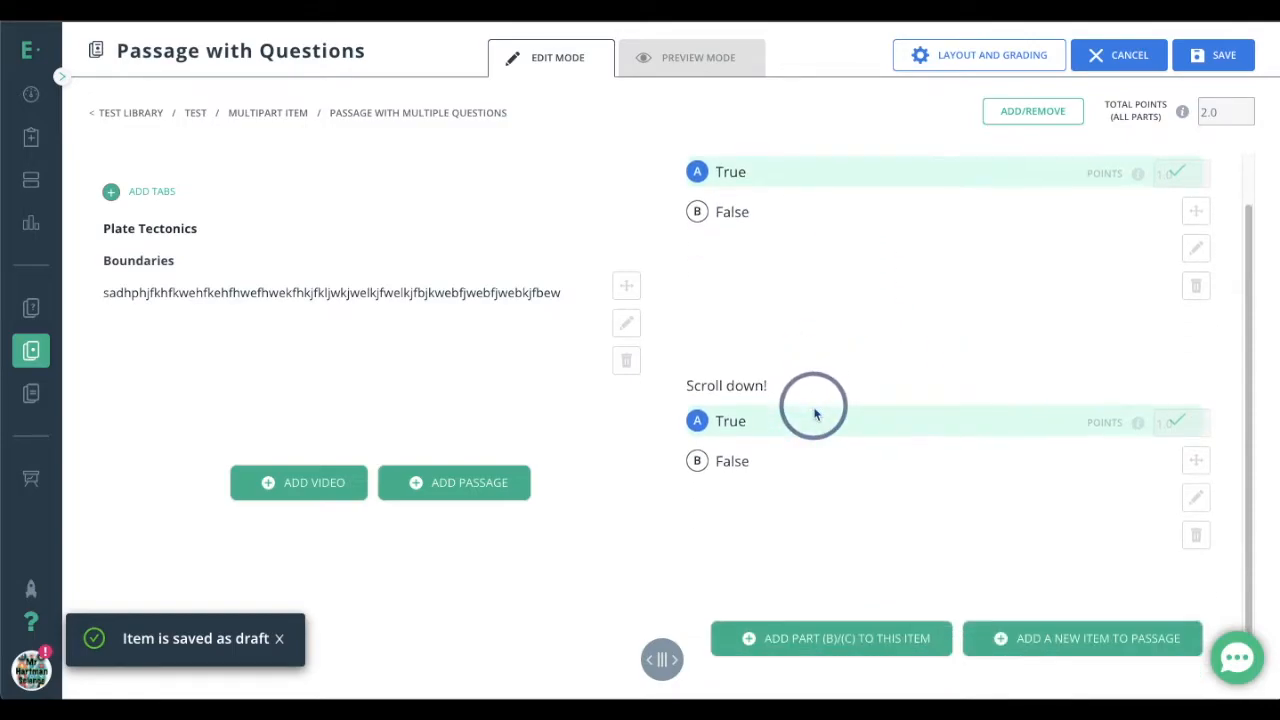
scroll(814, 411, "up", 1)
scroll(815, 414, "down", 1)
scroll(818, 400, "up", 1)
scroll(820, 392, "down", 1)
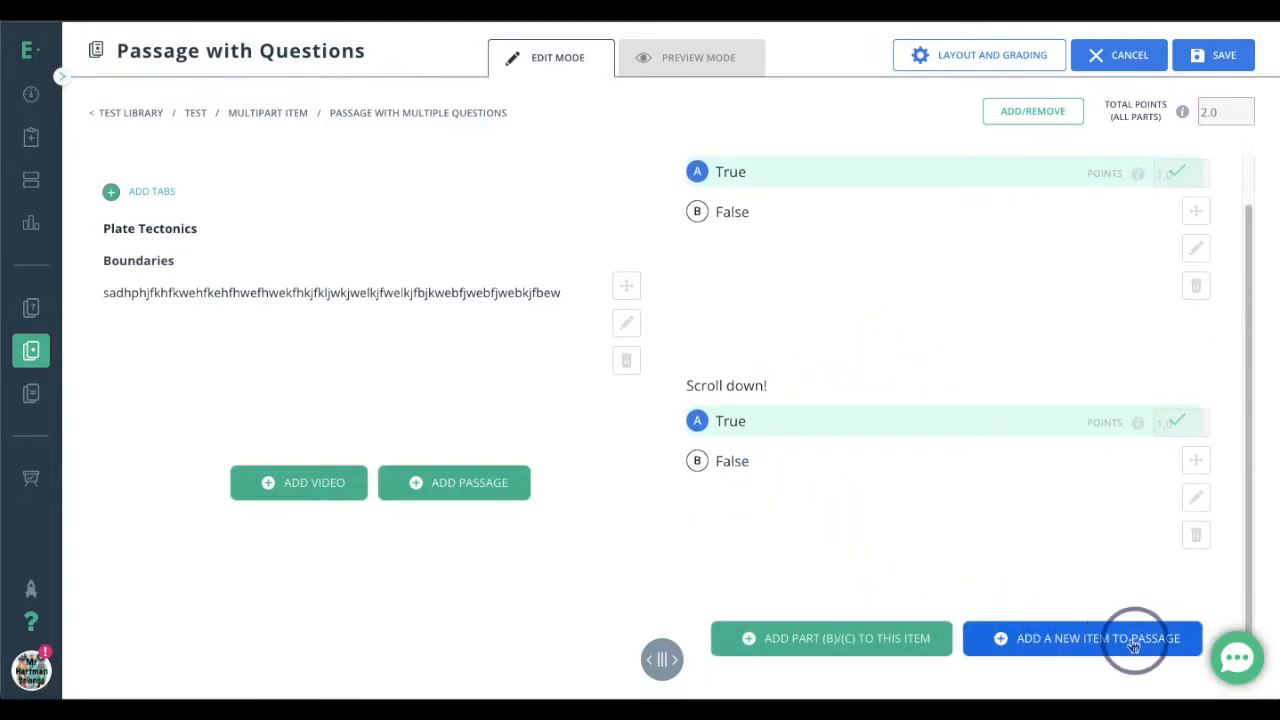
Add a second item to the passage, check item 1 and return to the new empty item 2
left_click(1068, 646)
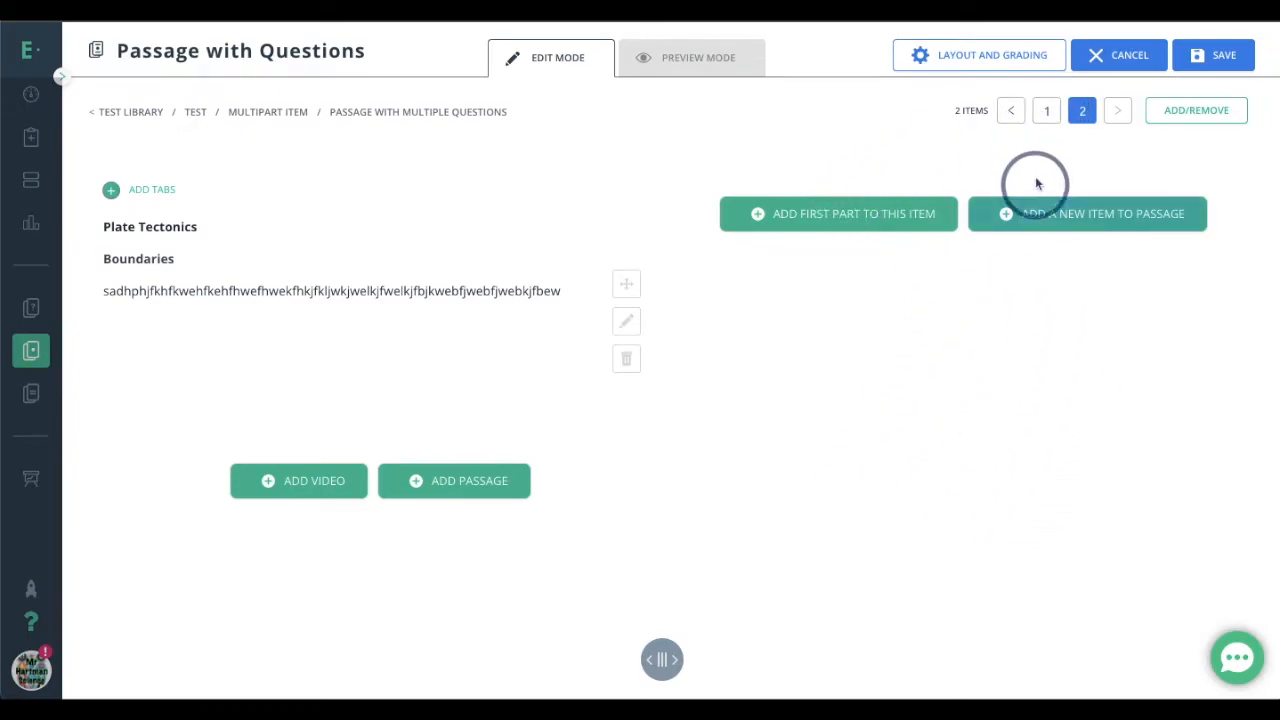
left_click(1043, 125)
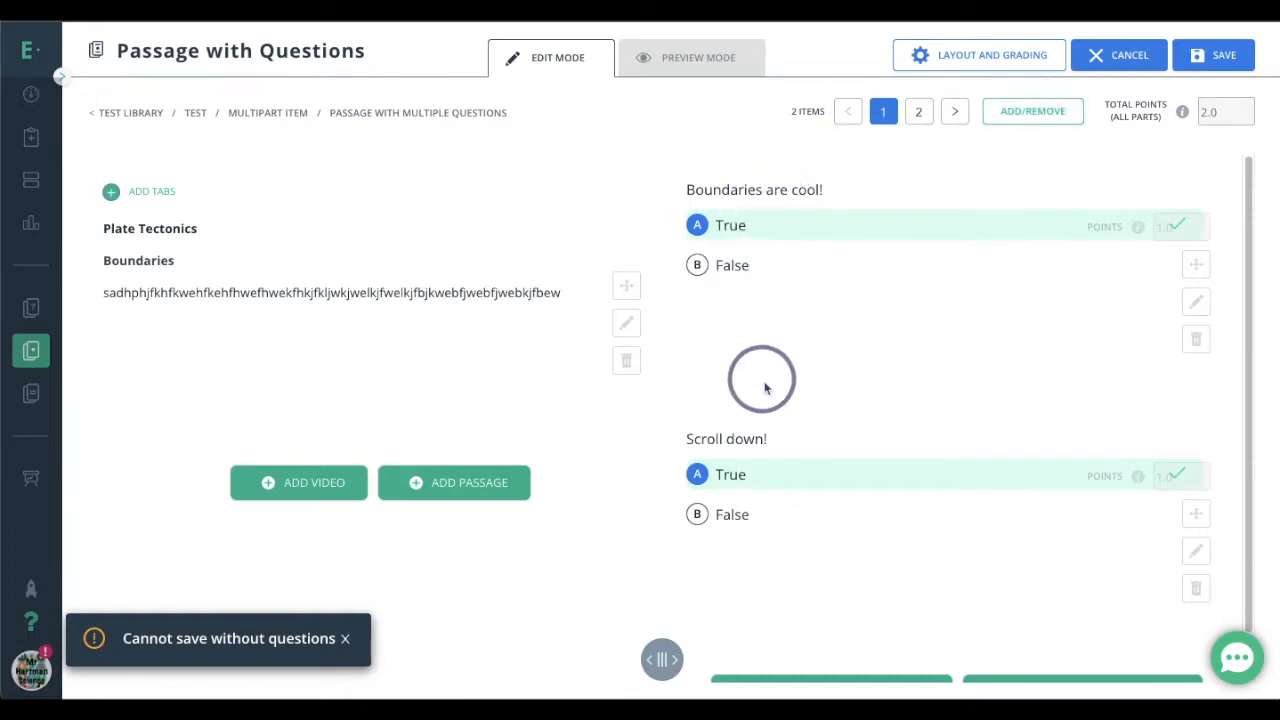
left_click(917, 114)
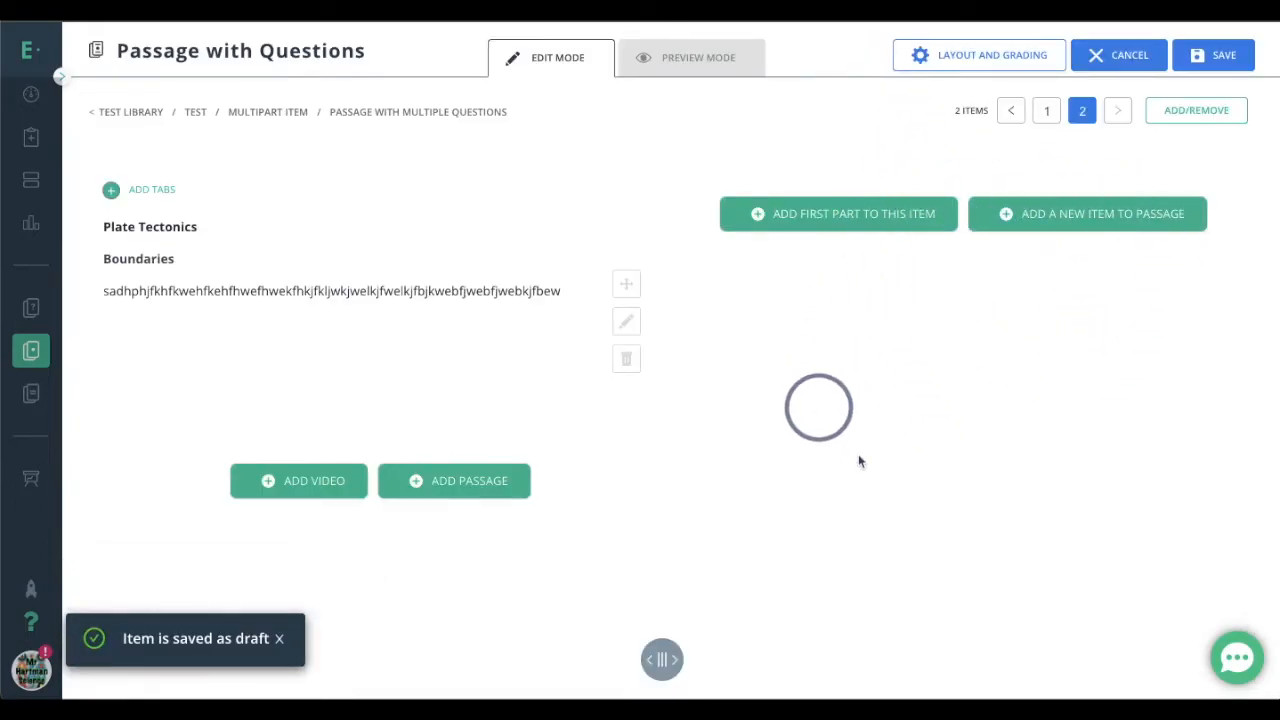
Add a Multiple Choice - Standard question to item 2 with the text "Boundaries are in the crust."
left_click(877, 214)
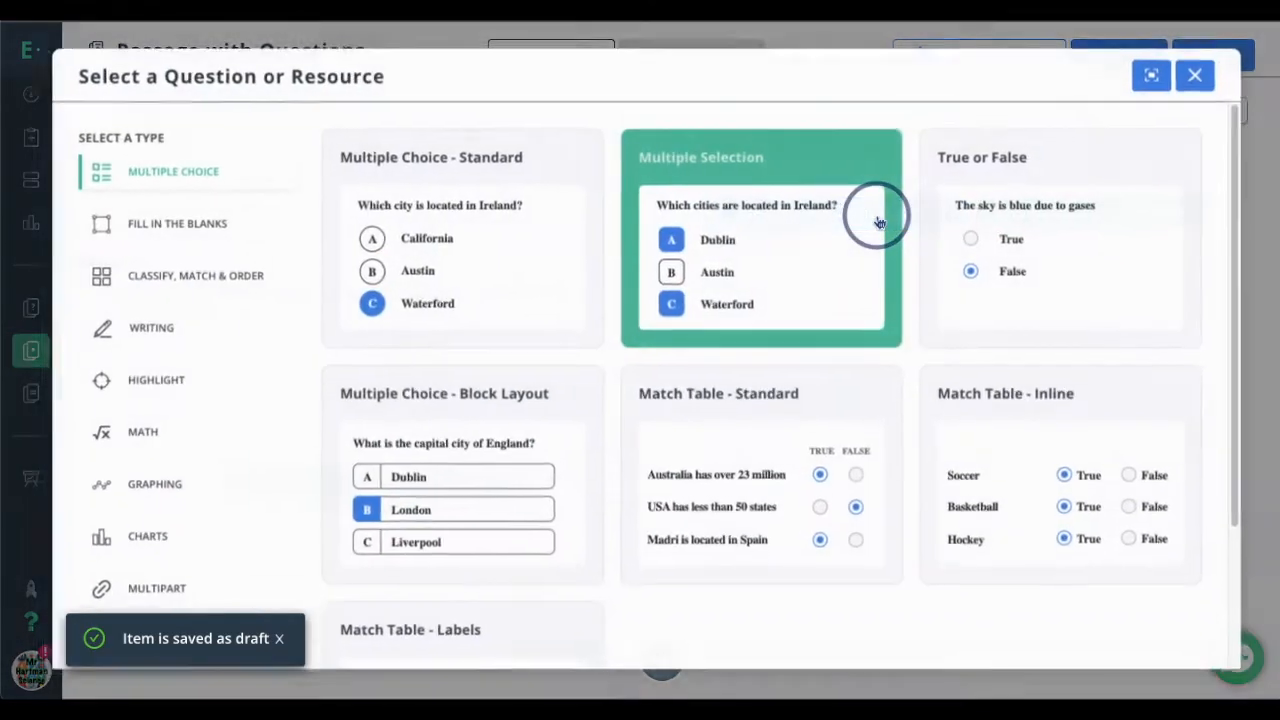
left_click(407, 202)
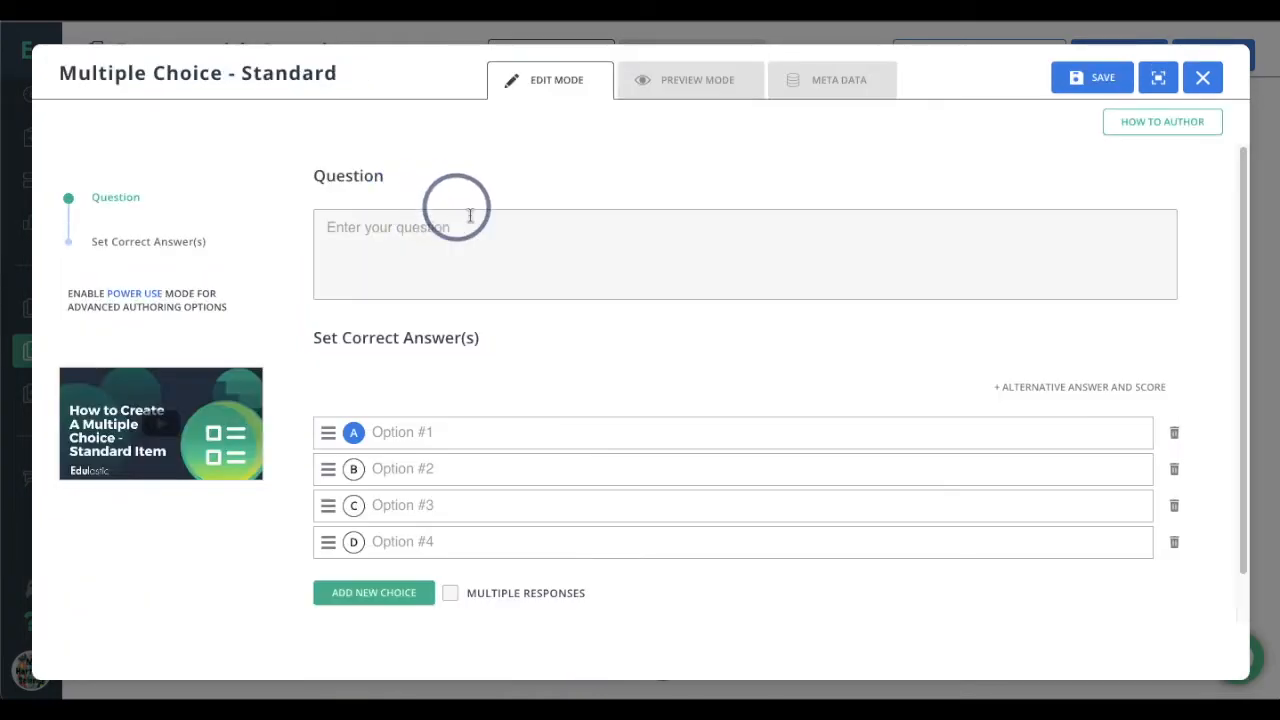
left_click(480, 236)
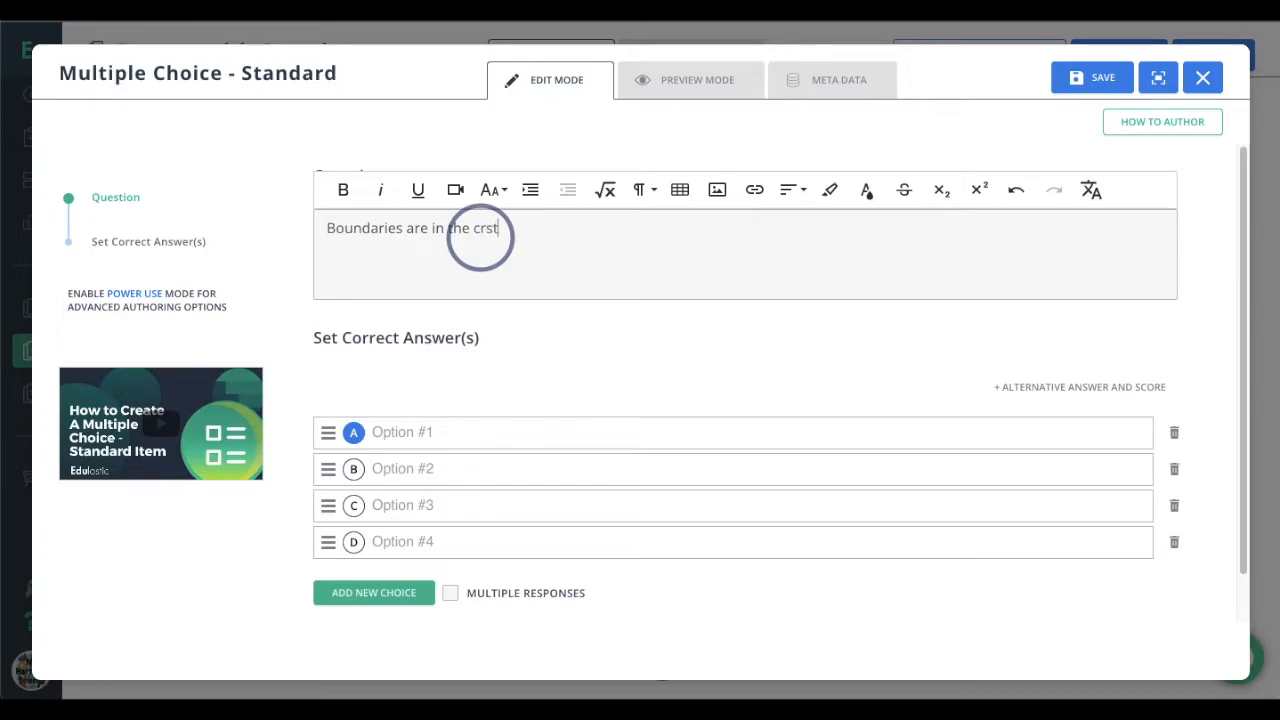
left_click(480, 228)
type("r")
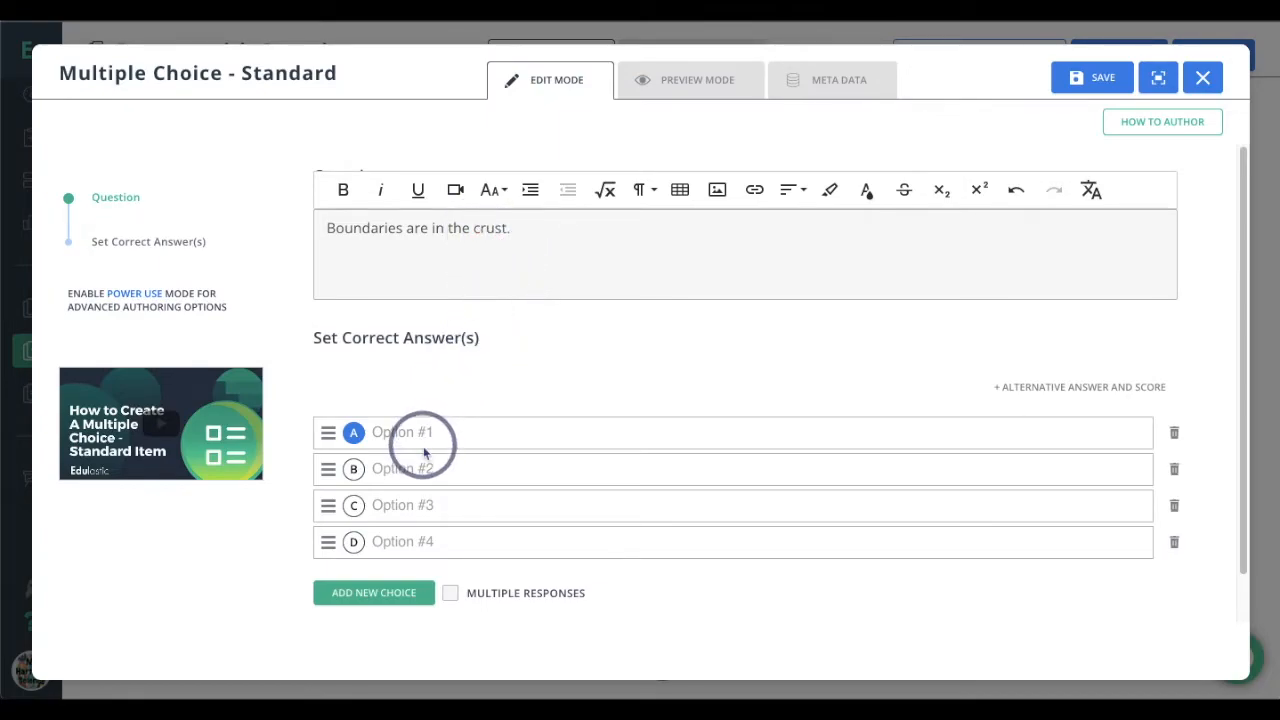
Enter the answer choices No, Yes and No clue, delete the empty fourth choice and mark Yes as correct
left_click(436, 434)
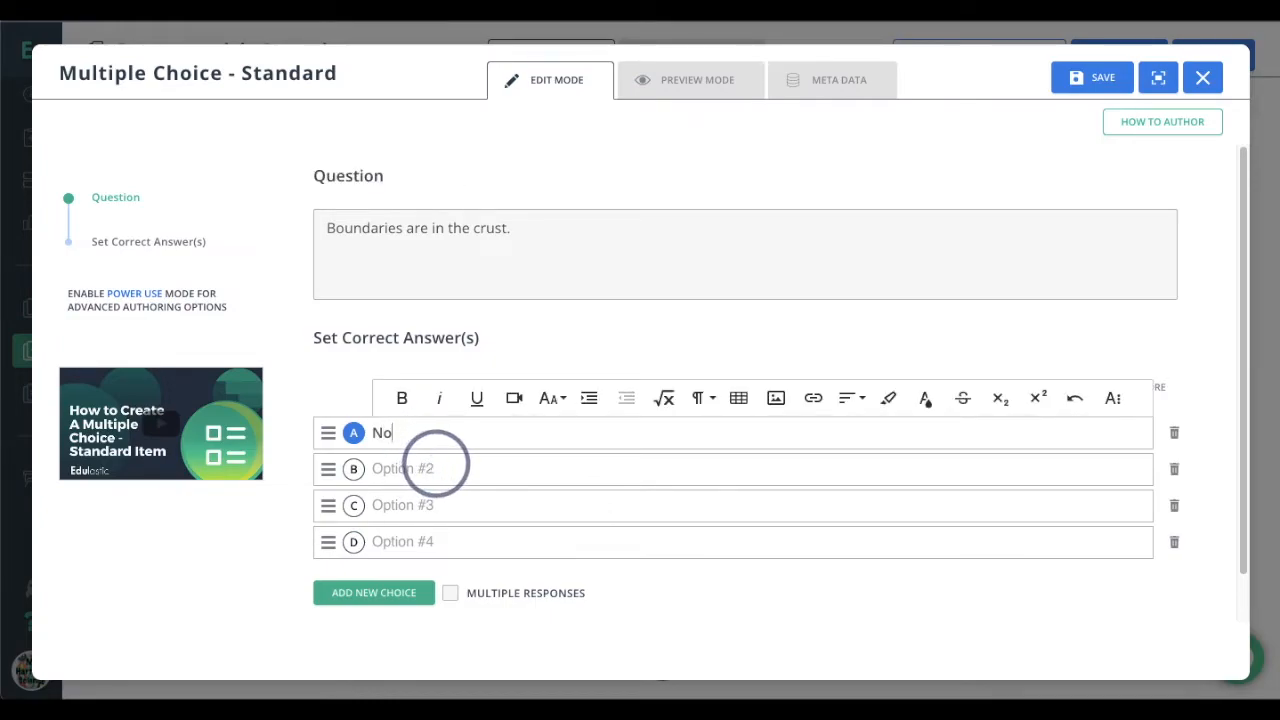
left_click(436, 466)
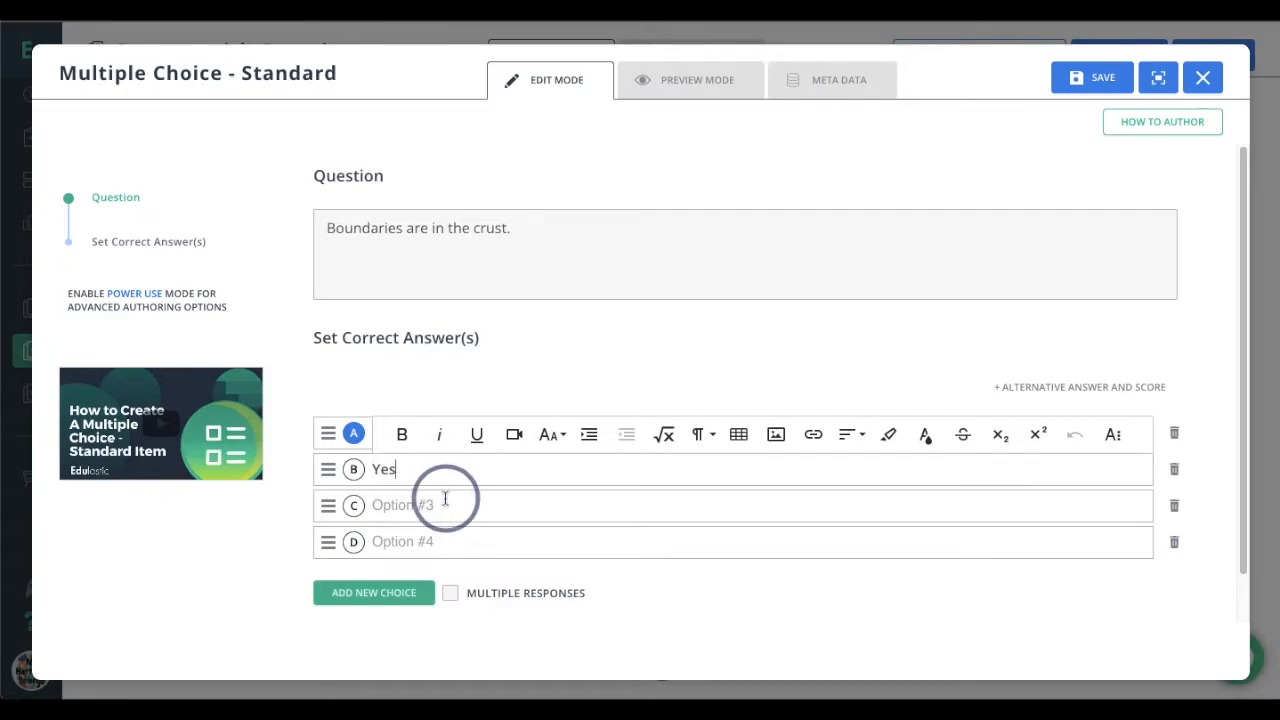
left_click(445, 503)
type("No cl")
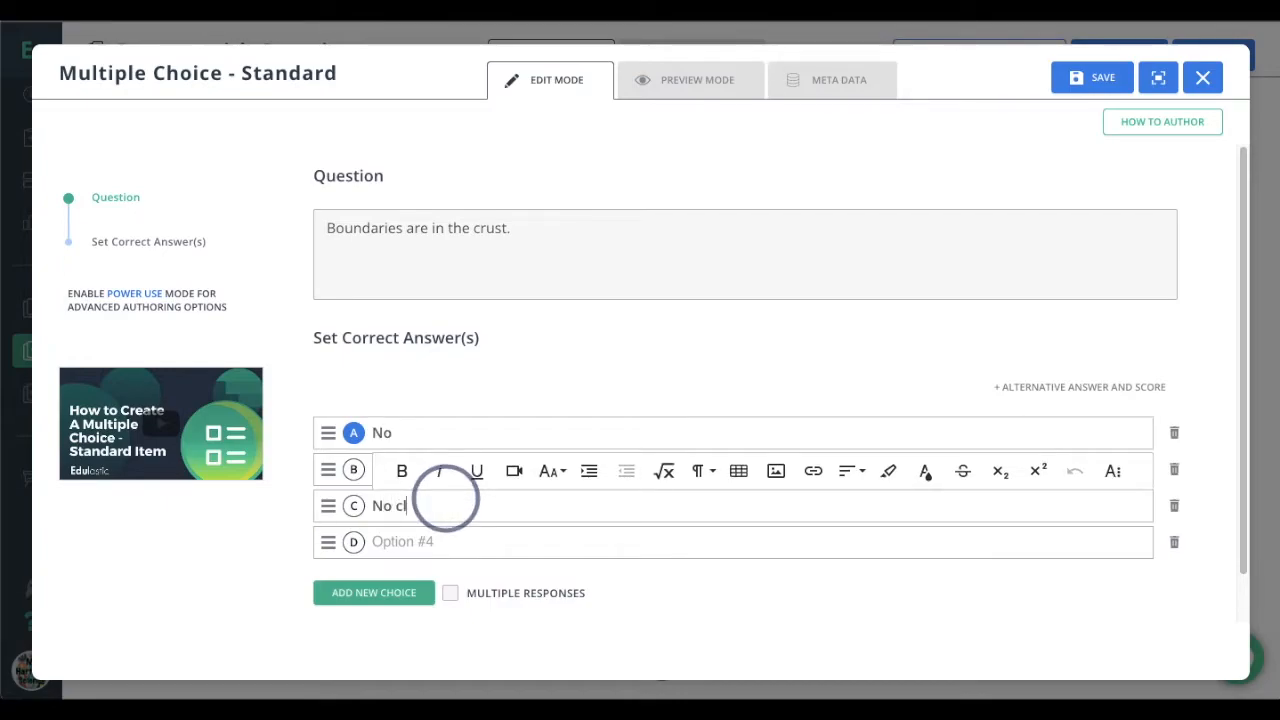
type("ue")
left_click(1174, 541)
left_click(353, 469)
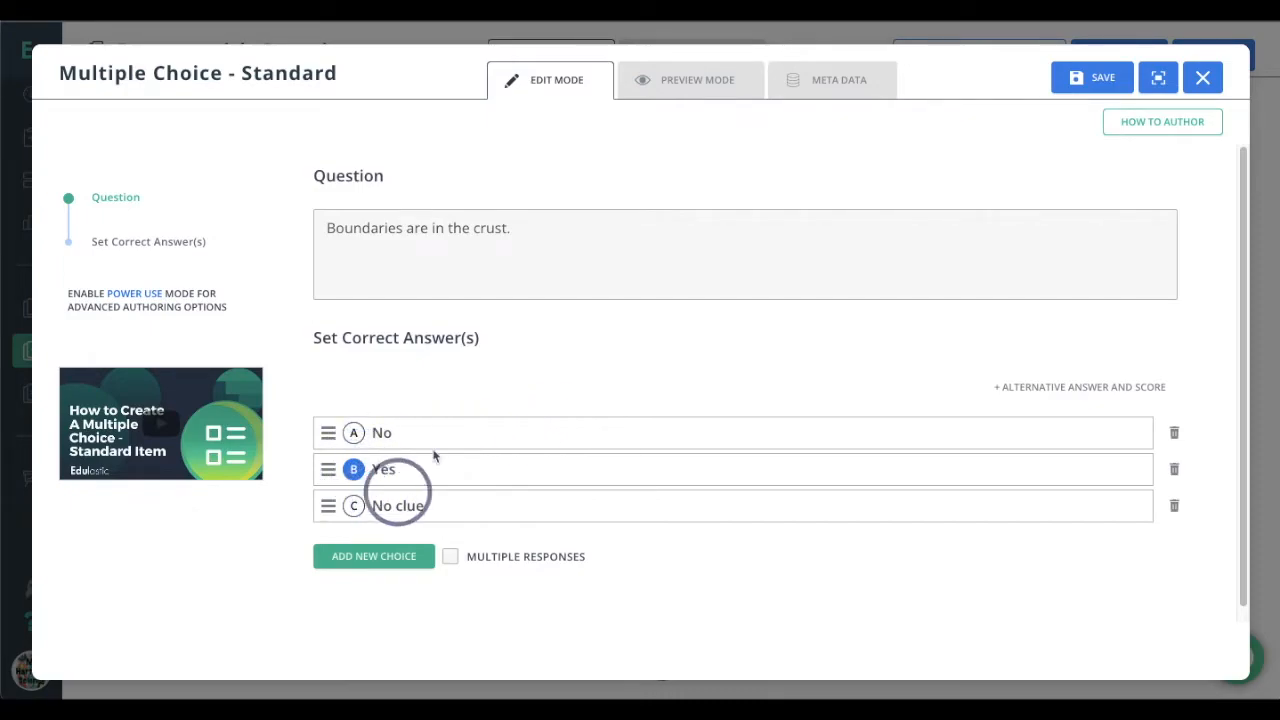
Preview the "Boundaries are in the crust." question, tag it with the recently used standard O.S.8.ESS.1 and save it
left_click(737, 82)
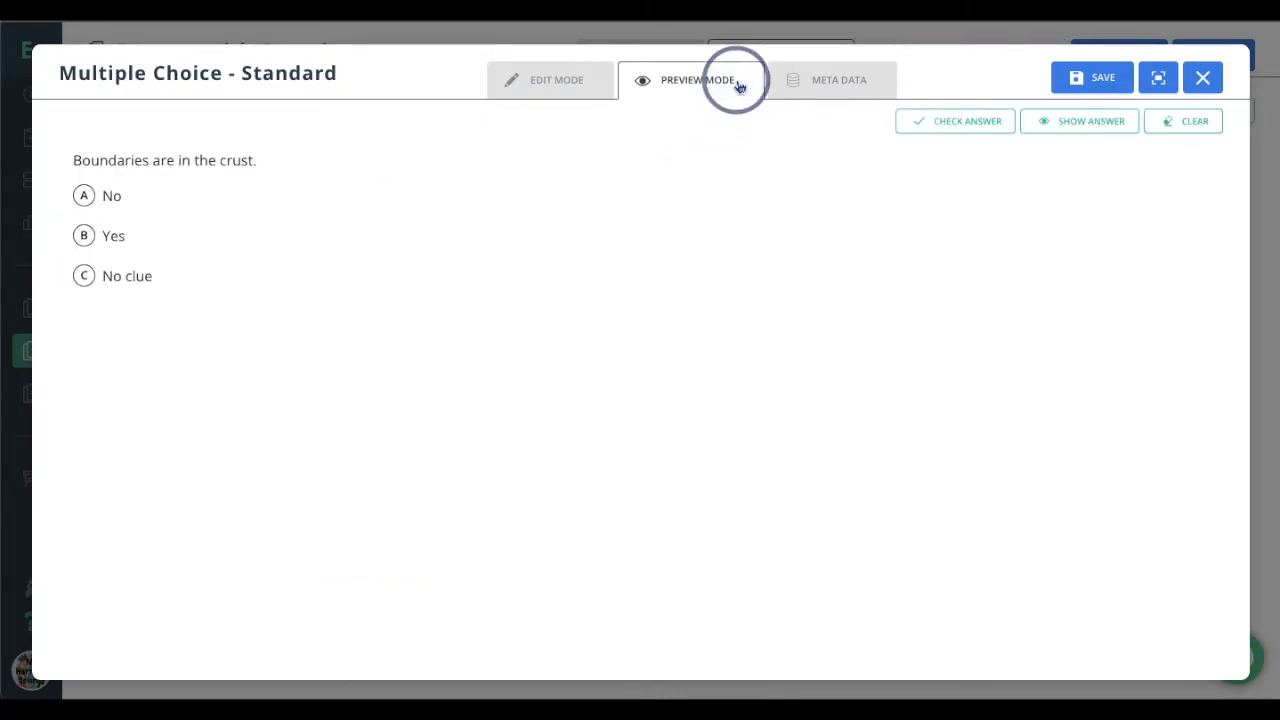
left_click(845, 91)
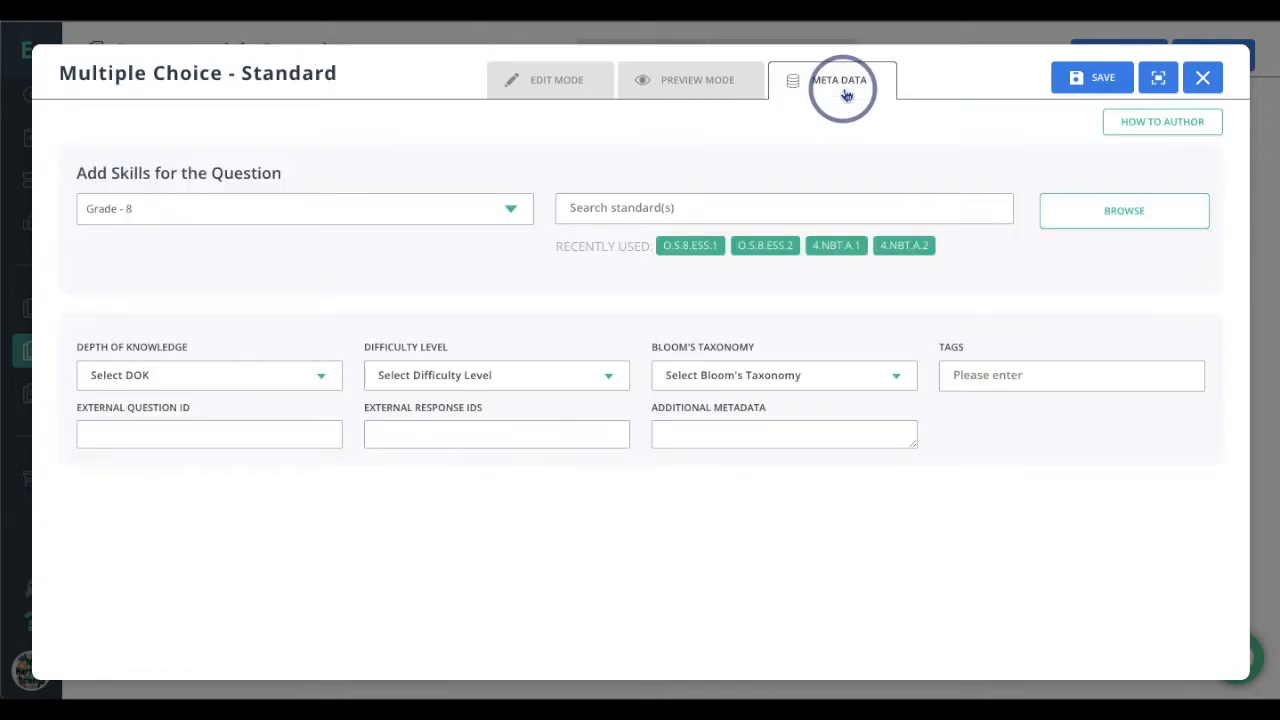
left_click(703, 247)
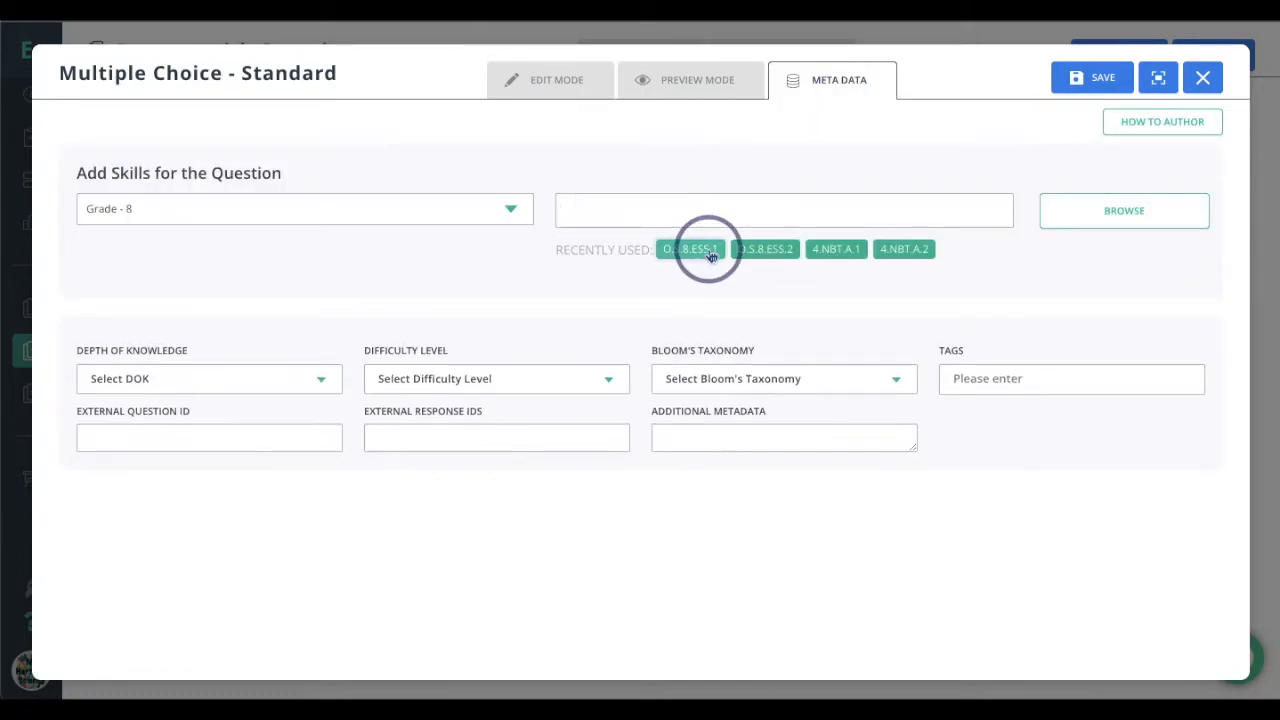
left_click(1090, 80)
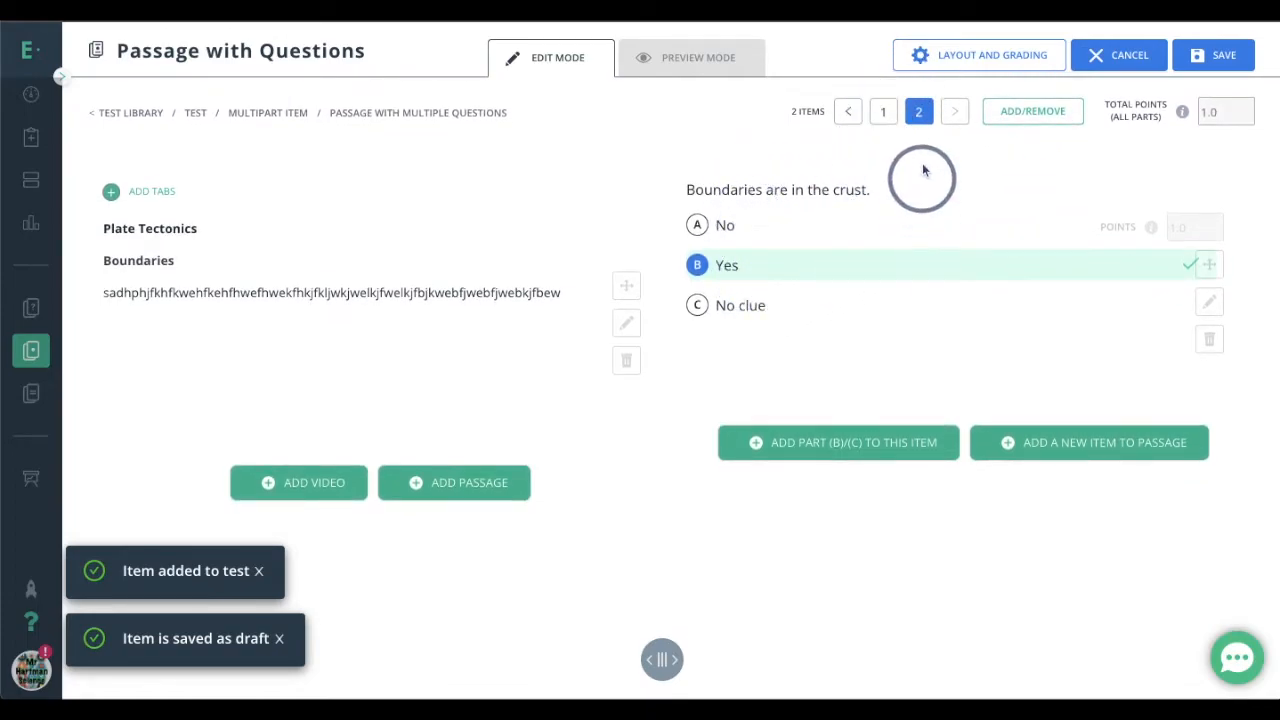
Compare the questions in items 1 and 2 of the passage in edit mode, ending on item 1
left_click(882, 114)
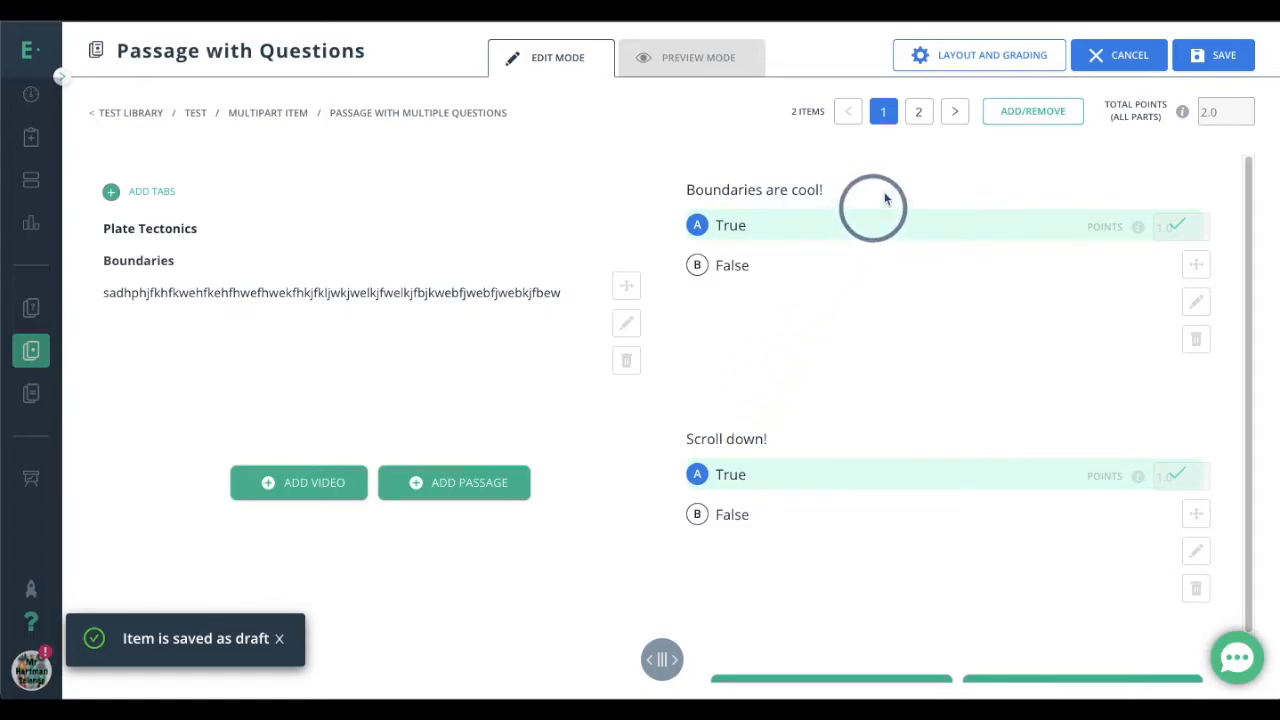
left_click(918, 113)
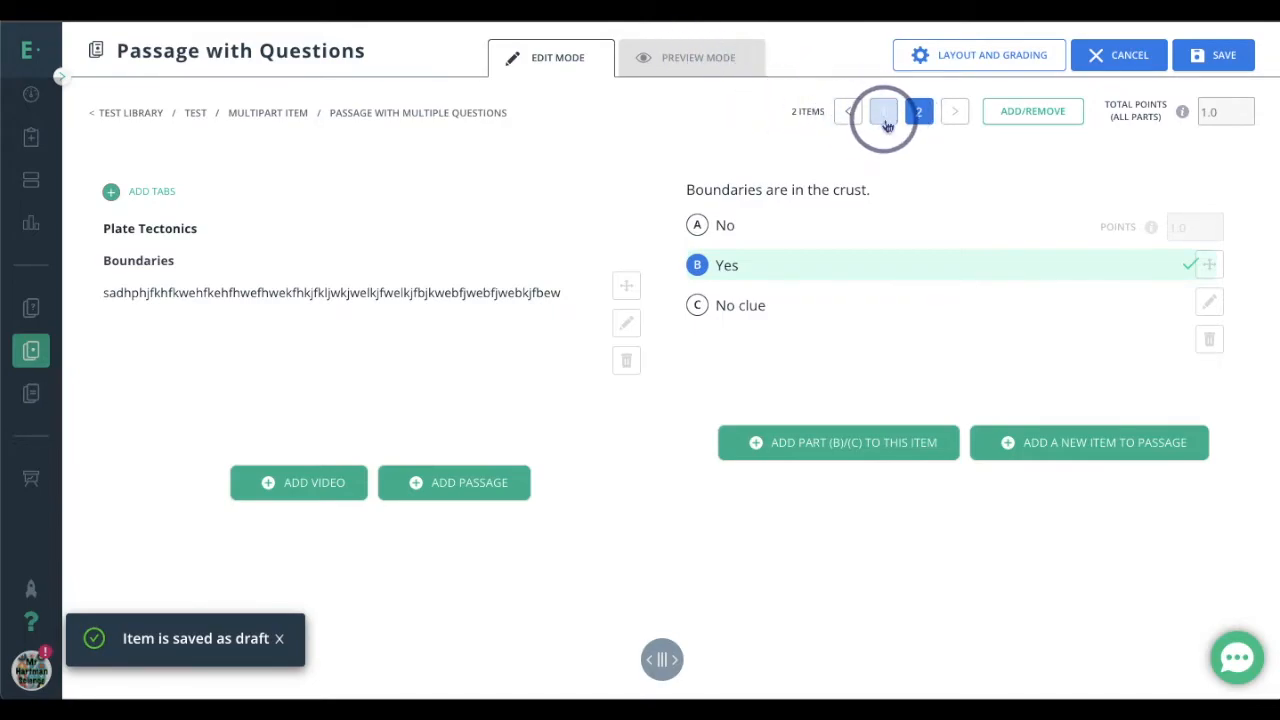
left_click(882, 112)
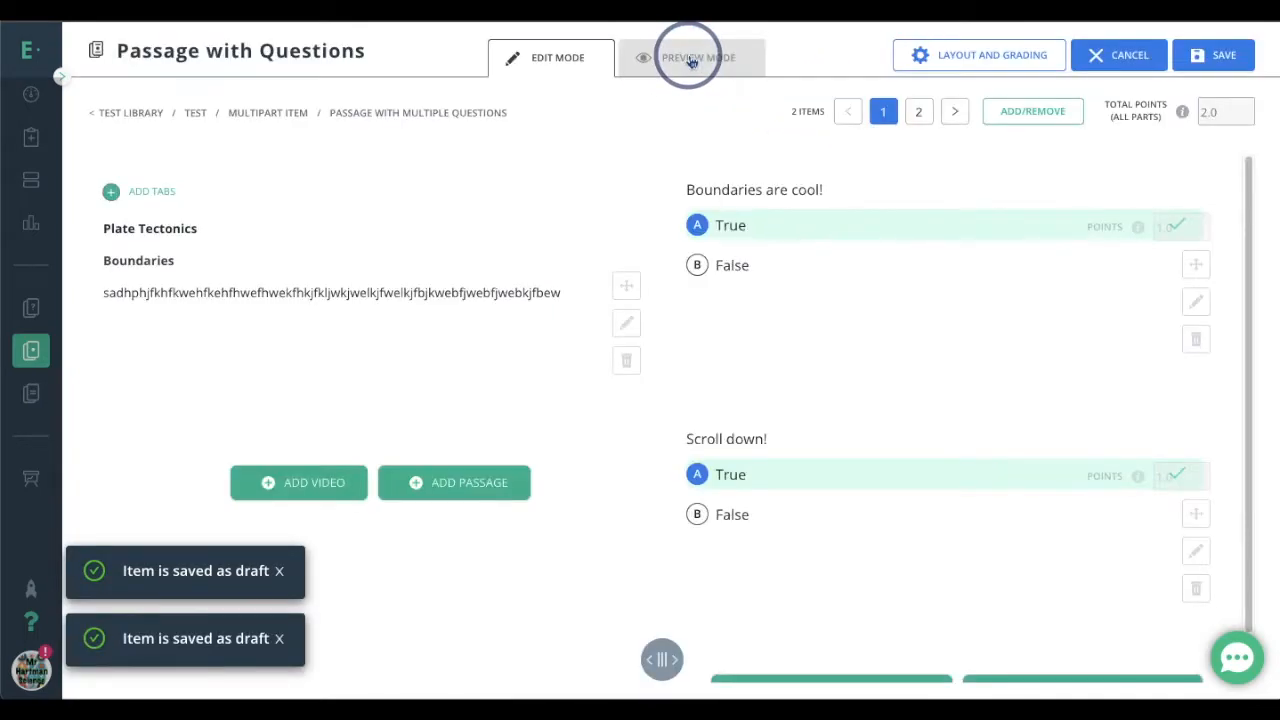
Preview item 1 to examine both true/false parts alongside the passage, and switch the preview to item 2
left_click(674, 57)
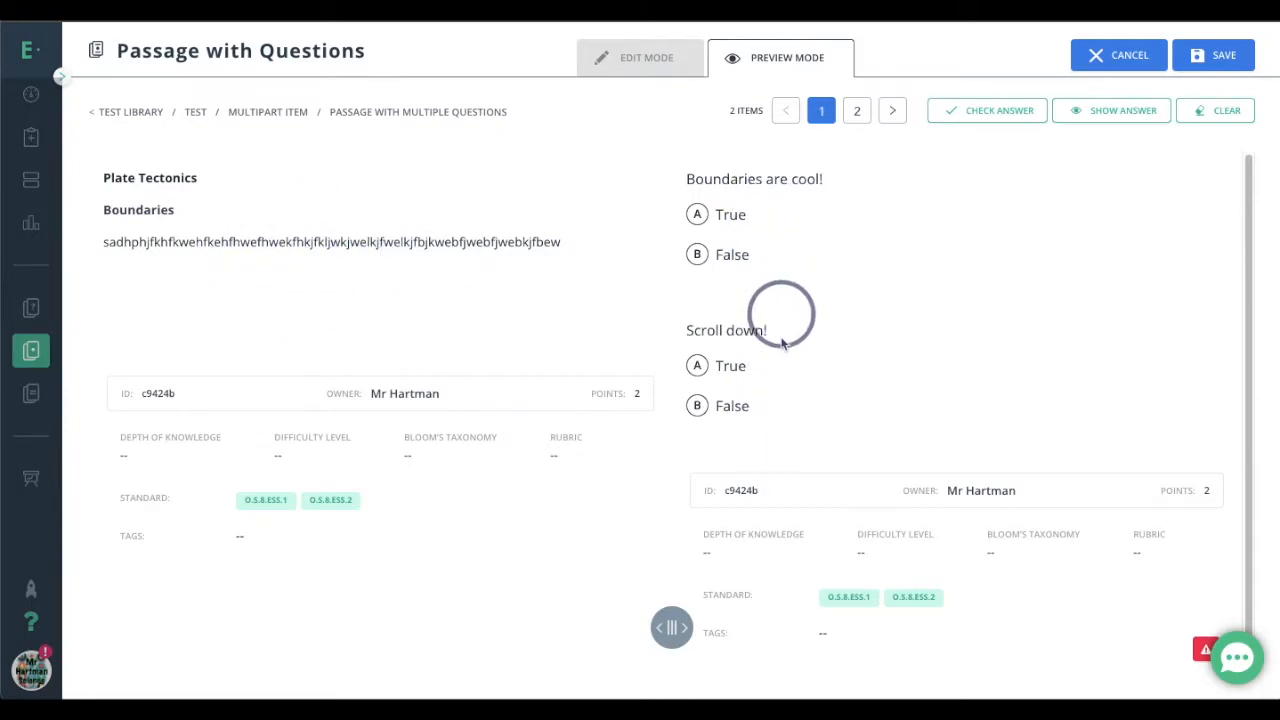
scroll(777, 334, "down", 1)
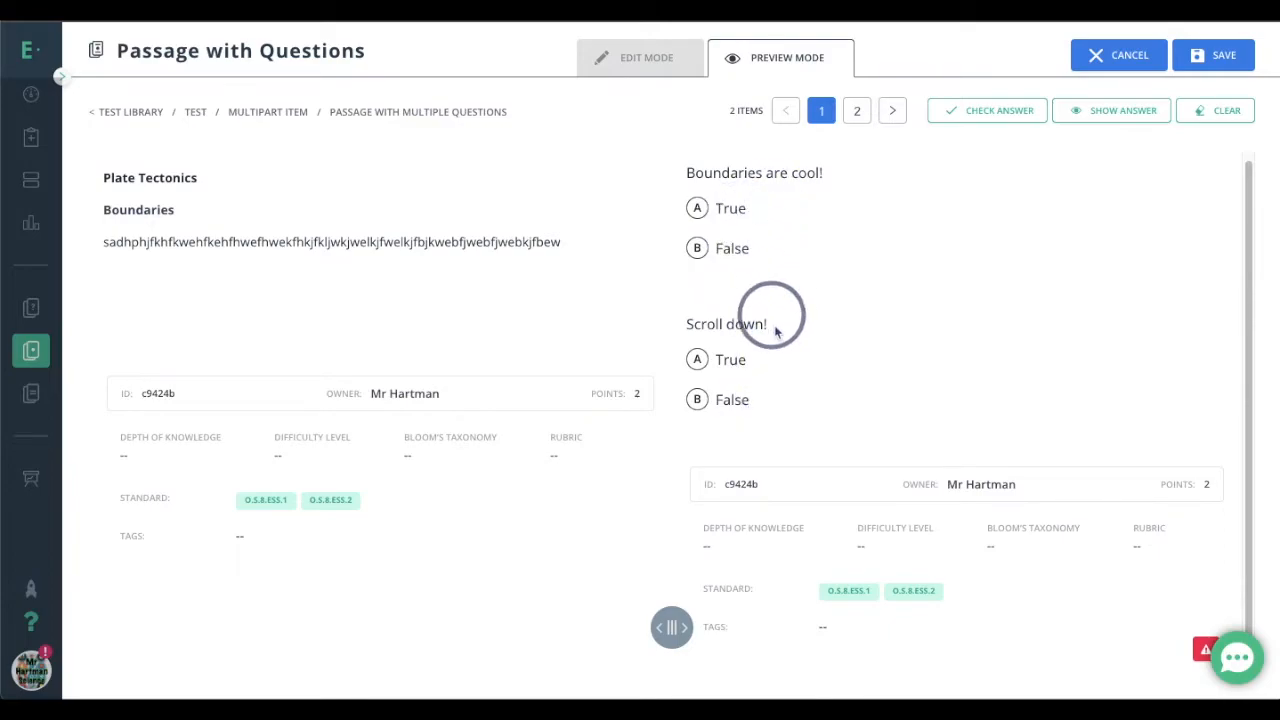
scroll(785, 314, "down", 1)
scroll(785, 314, "up", 2)
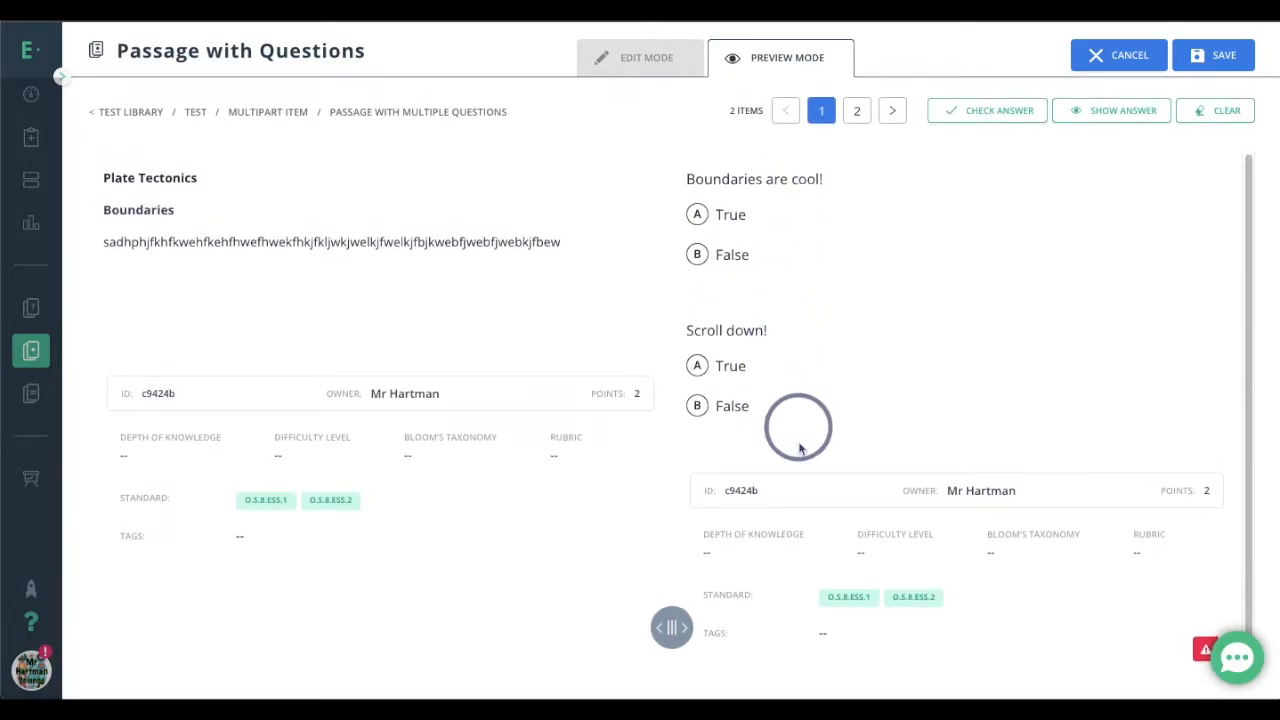
scroll(832, 516, "down", 1)
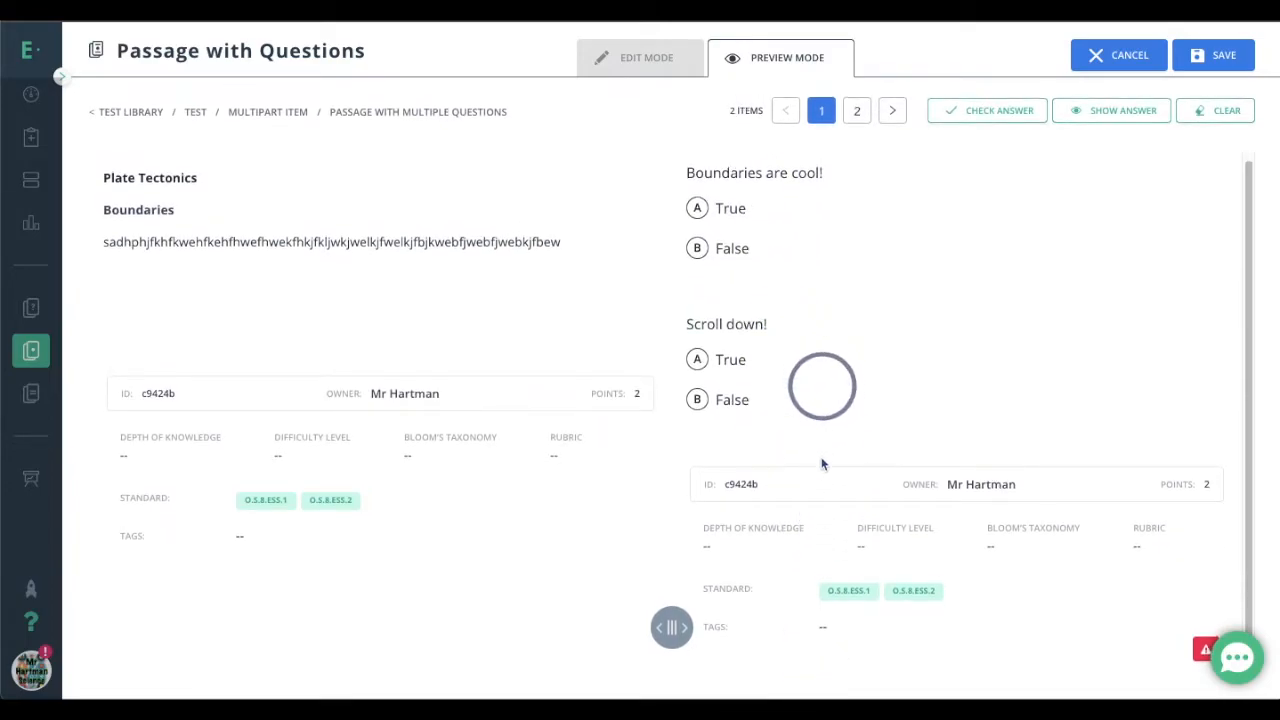
scroll(822, 460, "up", 1)
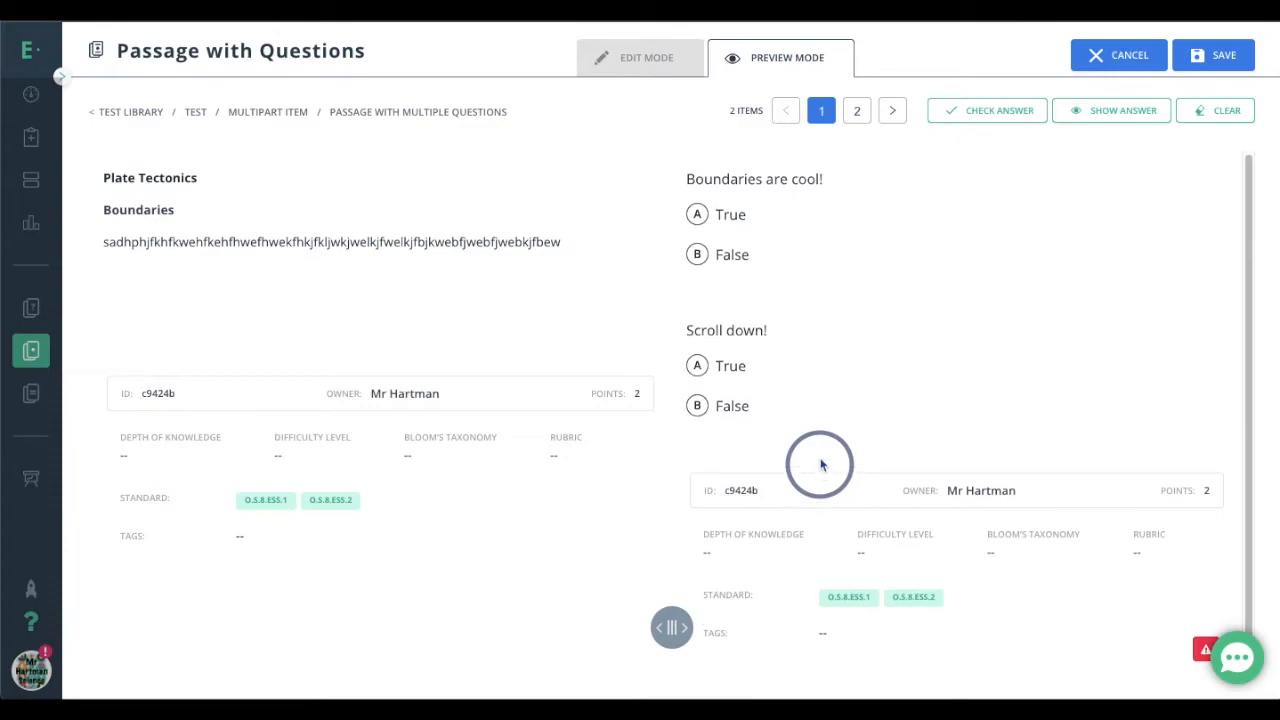
left_click(857, 112)
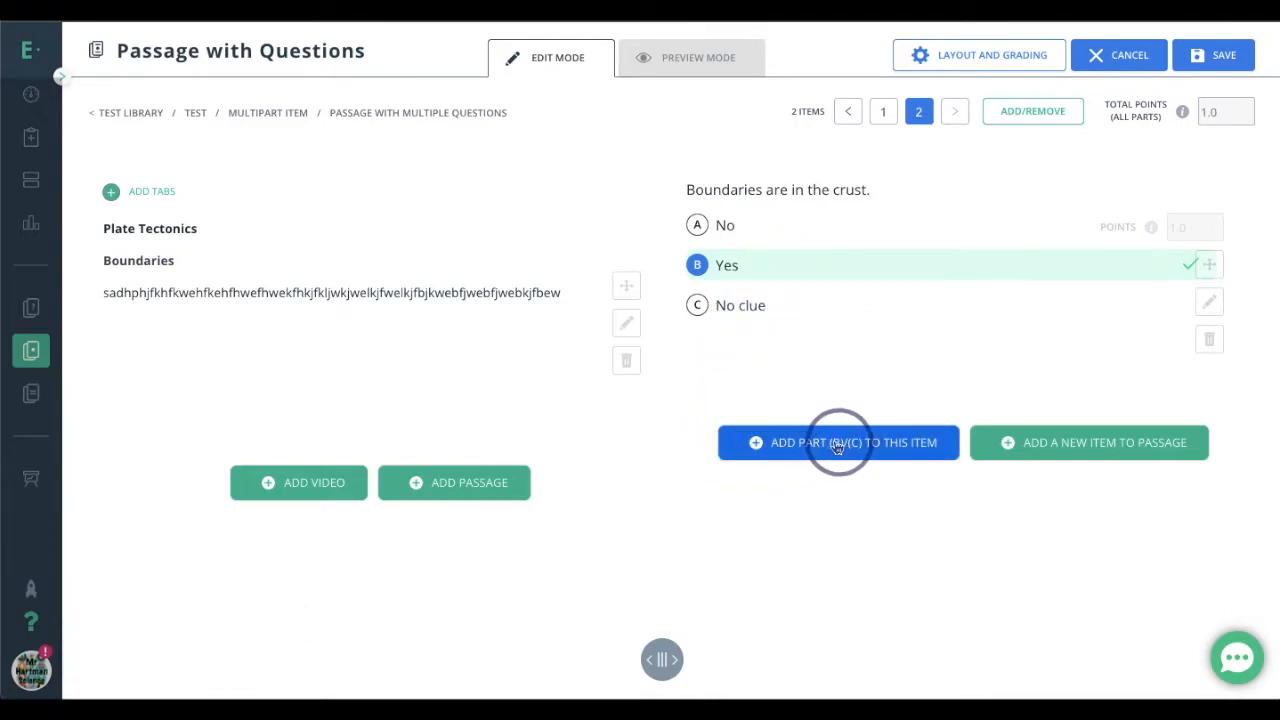
Add a third item to the passage containing a Multiple Choice - Standard question that reads "This is the 3rd question!"
left_click(1099, 451)
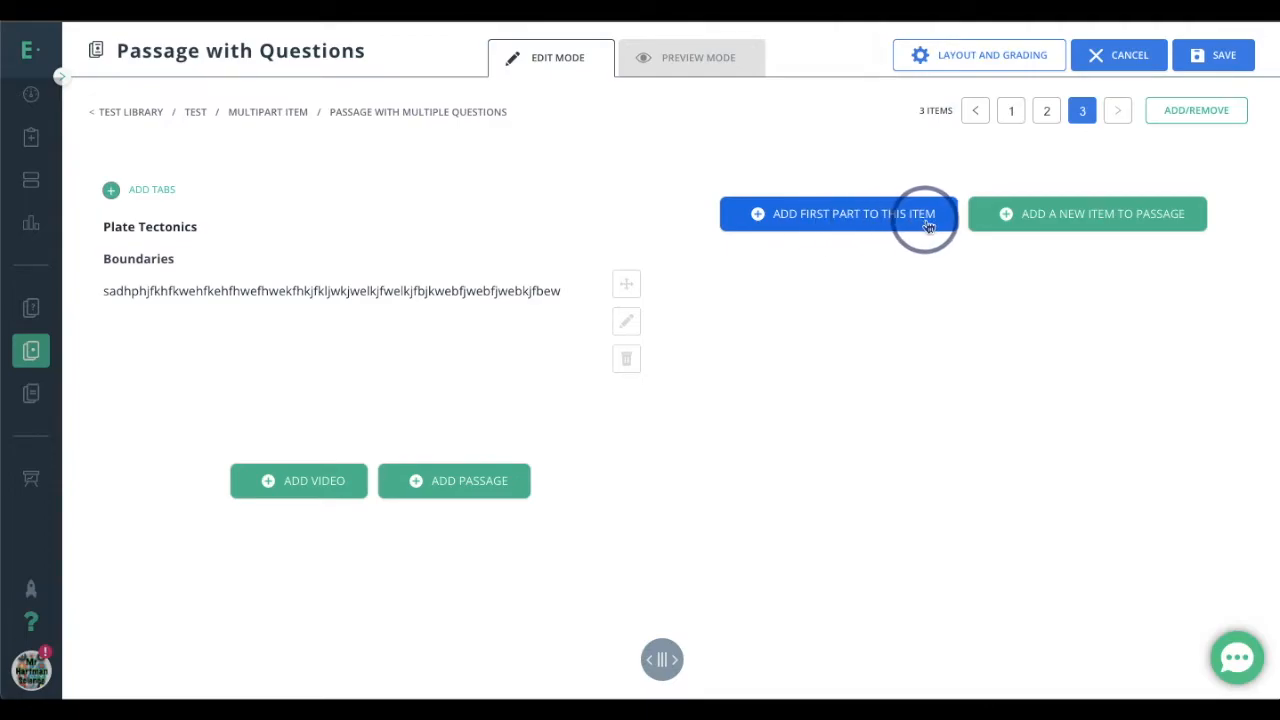
left_click(850, 225)
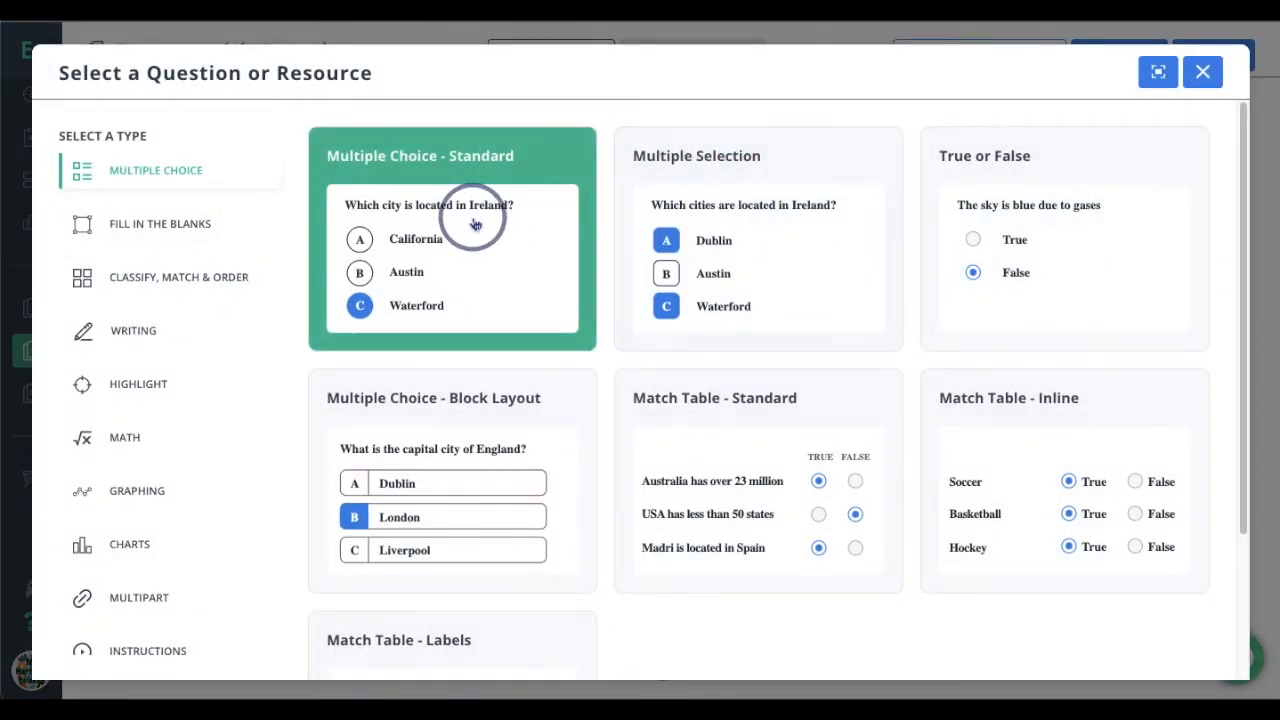
left_click(475, 224)
left_click(501, 230)
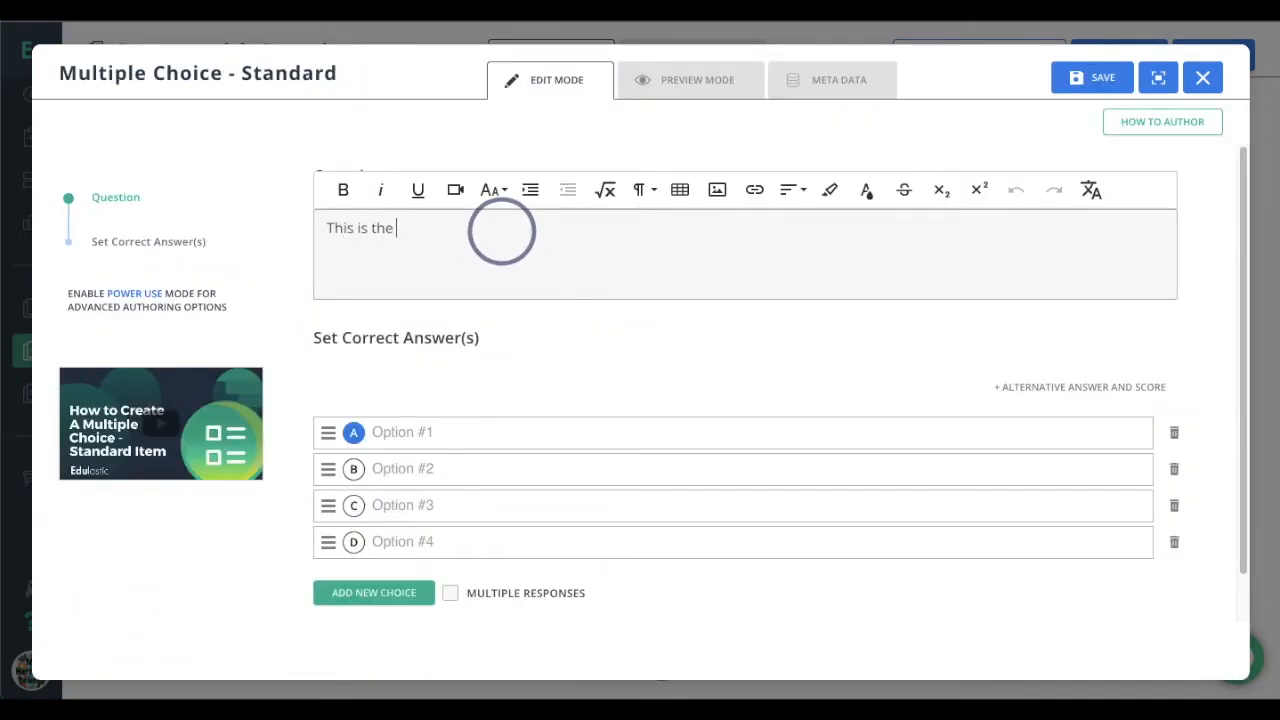
type("This is the 3rd question!")
Enter the answer choices No, No clue and Duh, delete the empty fourth choice and mark Duh as correct
left_click(468, 437)
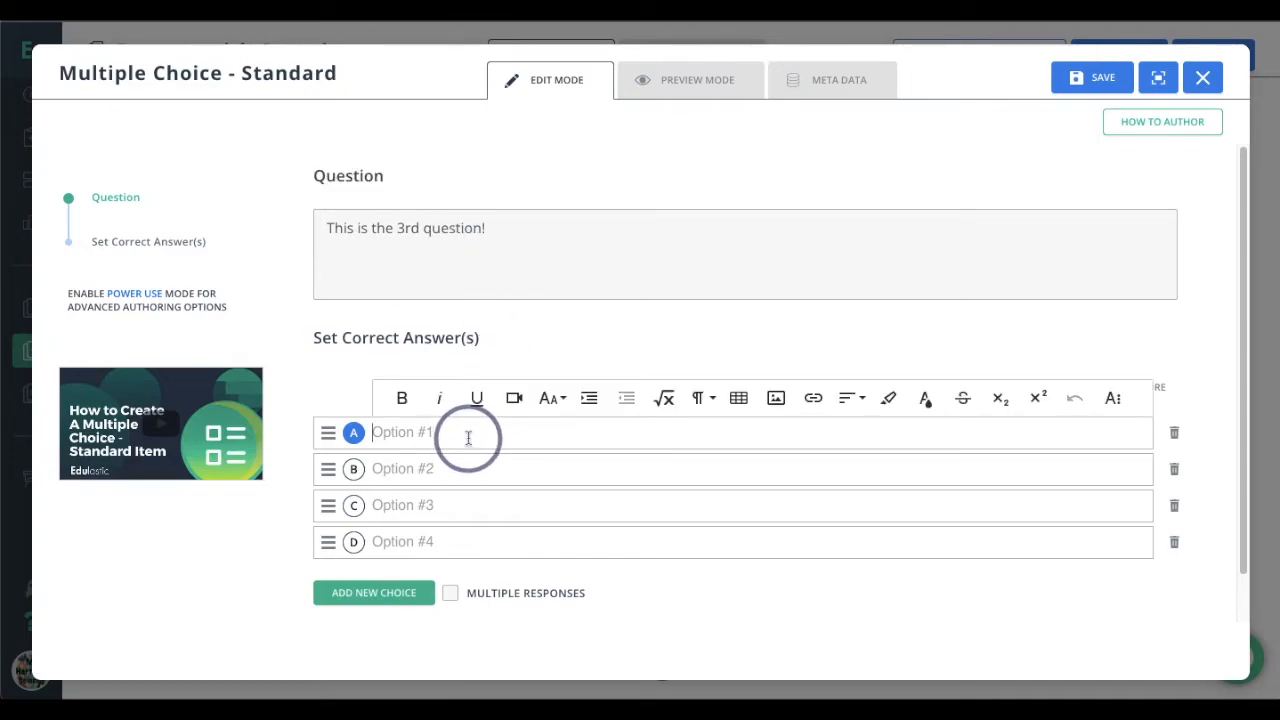
type("No")
left_click(424, 470)
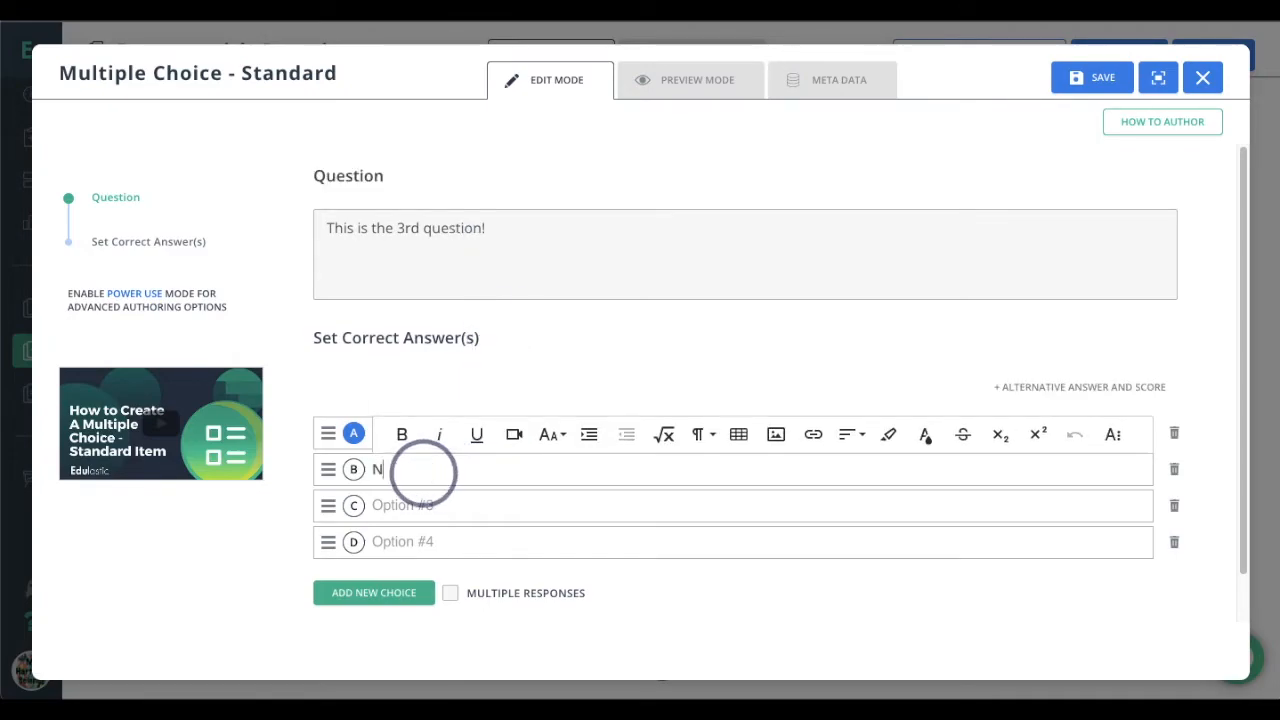
left_click(406, 503)
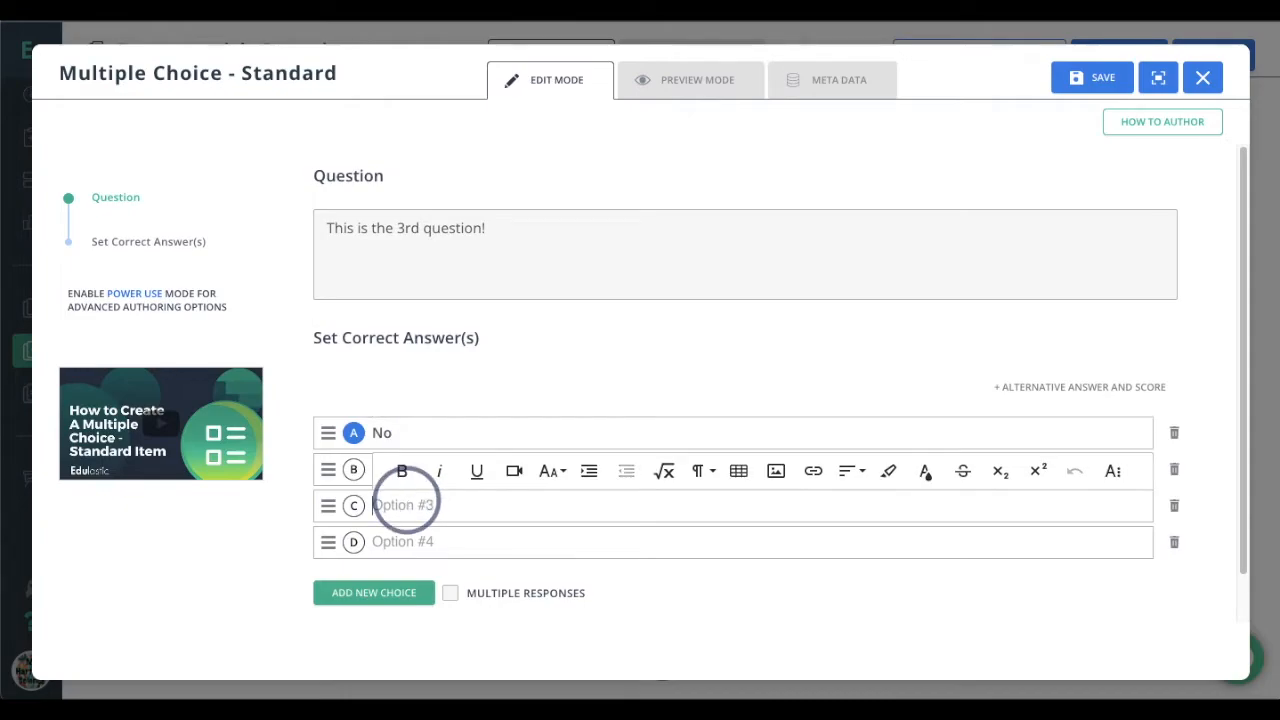
left_click(1174, 541)
left_click(351, 505)
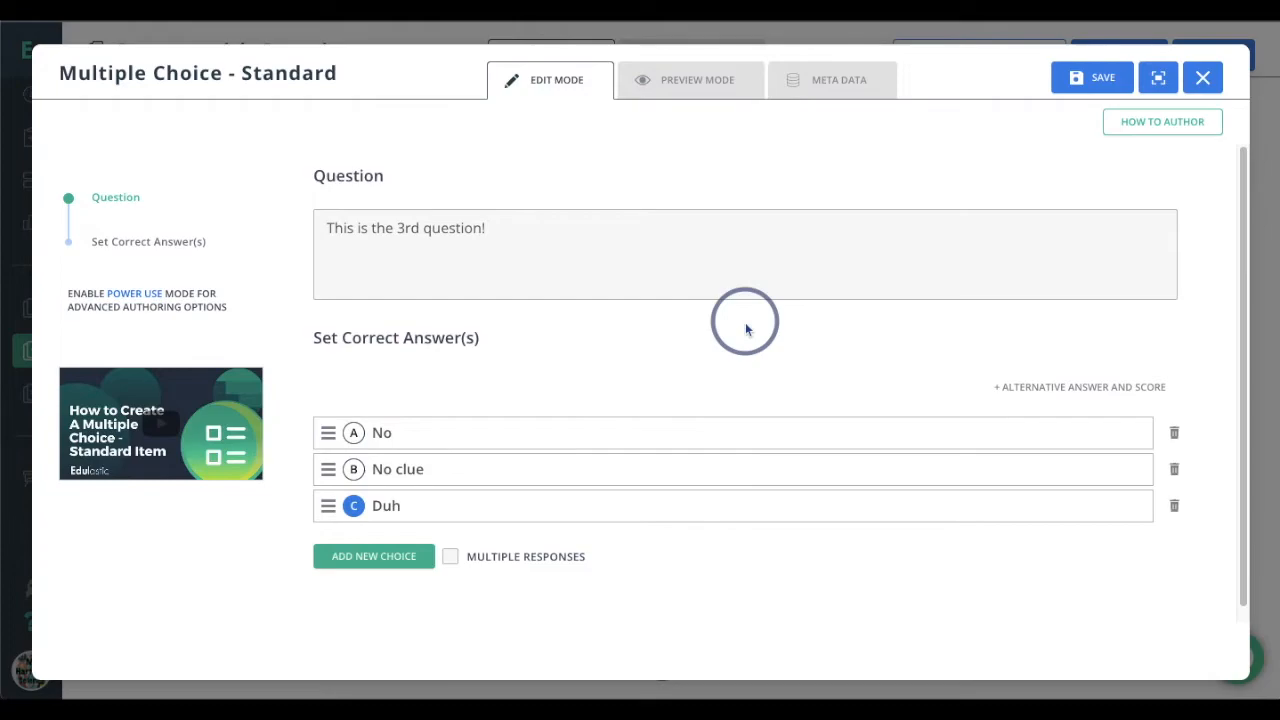
Preview the "This is the 3rd question!" question, tag it with the recently used standard O.S.8.ESS.2 and save it
left_click(725, 86)
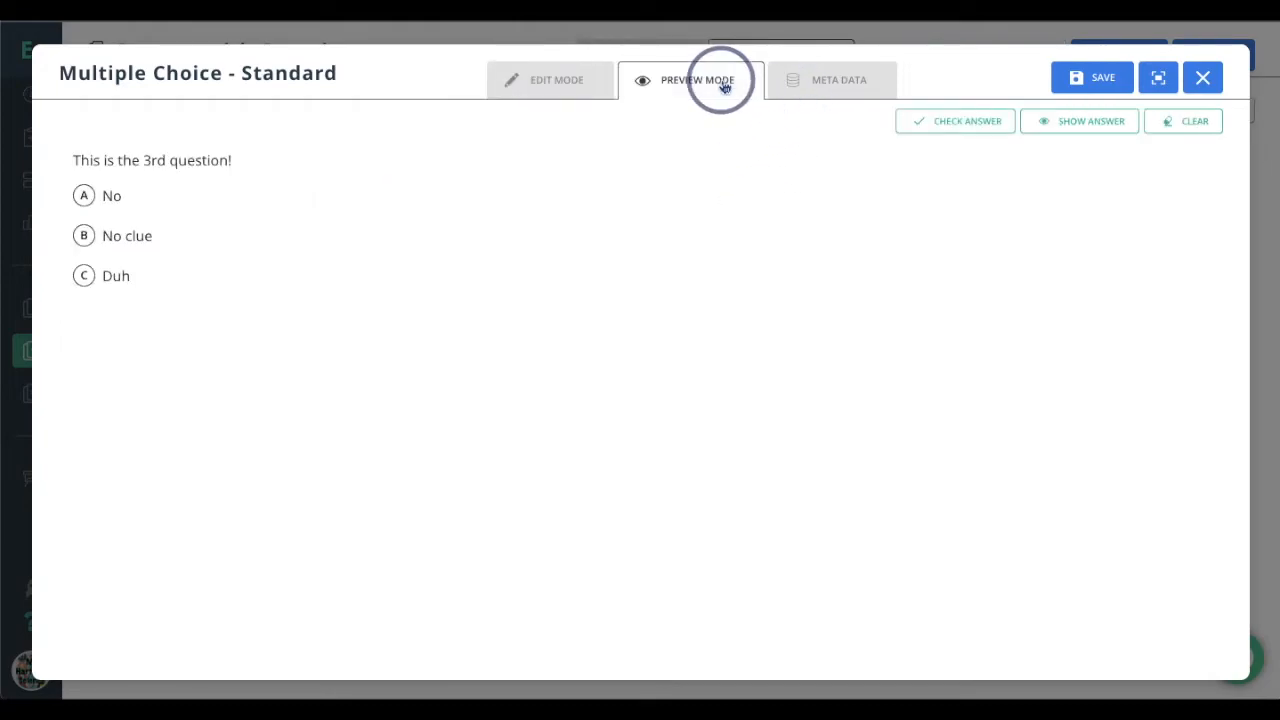
left_click(827, 83)
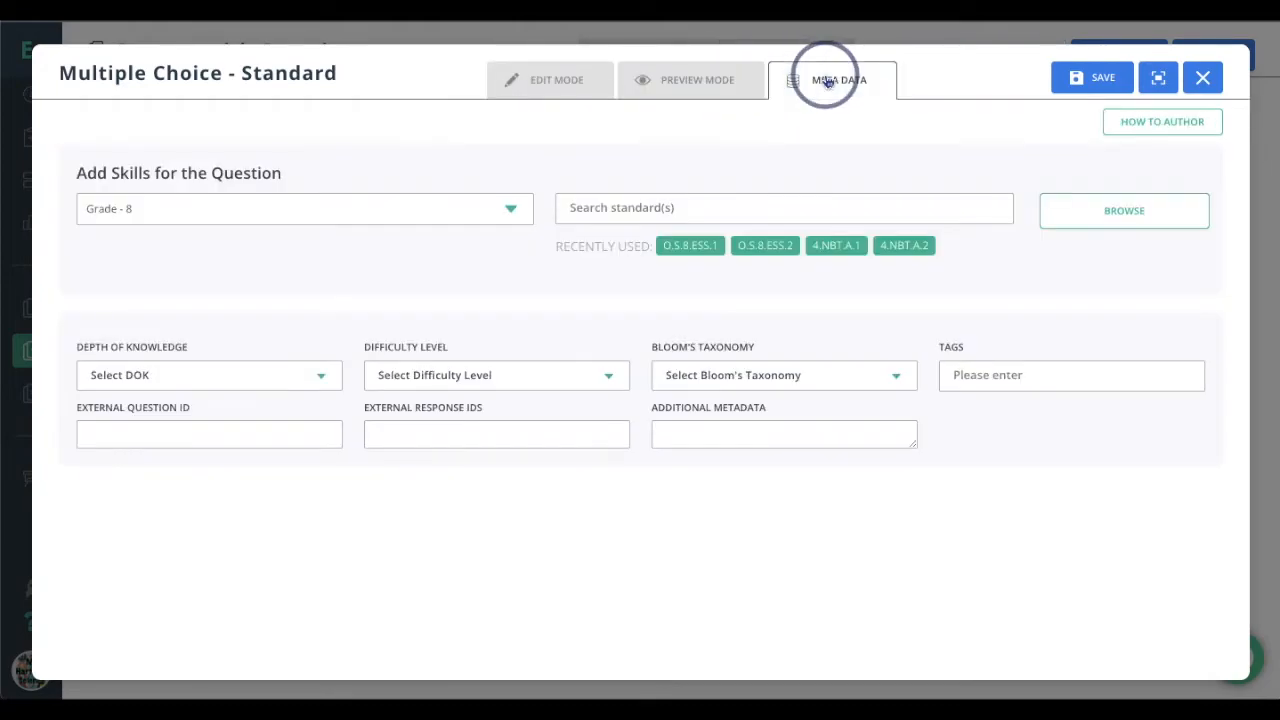
left_click(765, 245)
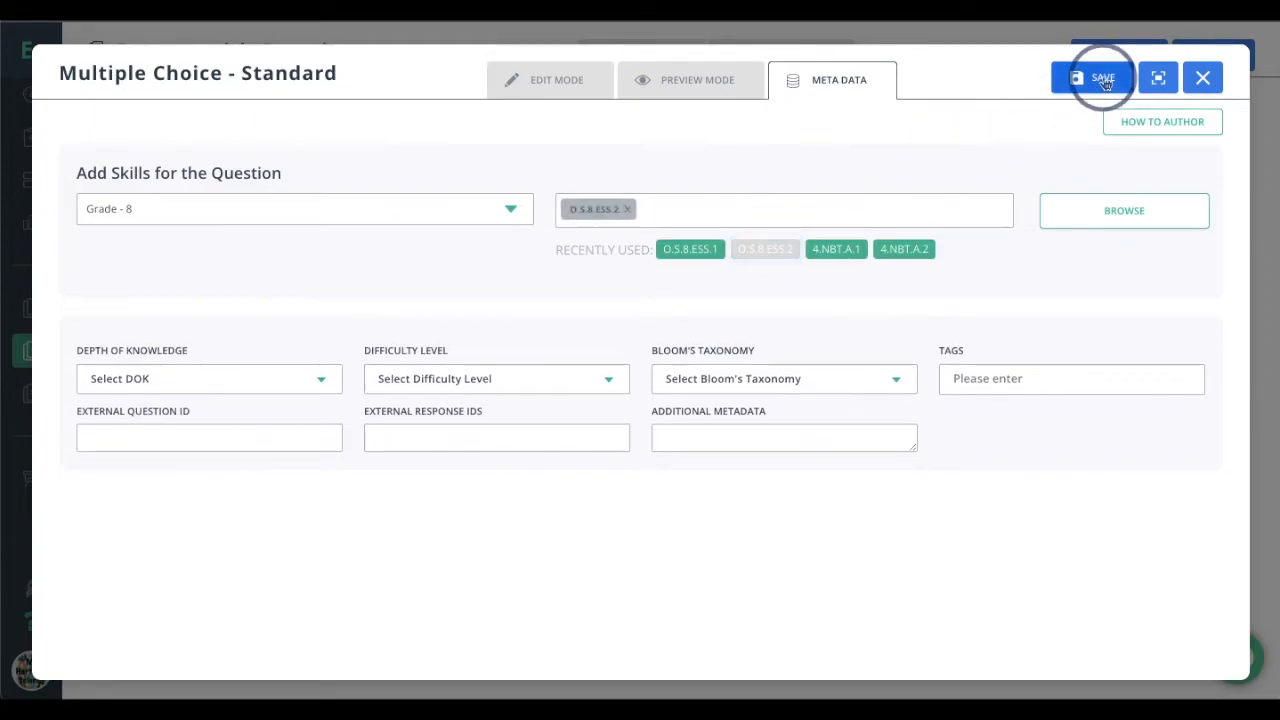
left_click(1104, 80)
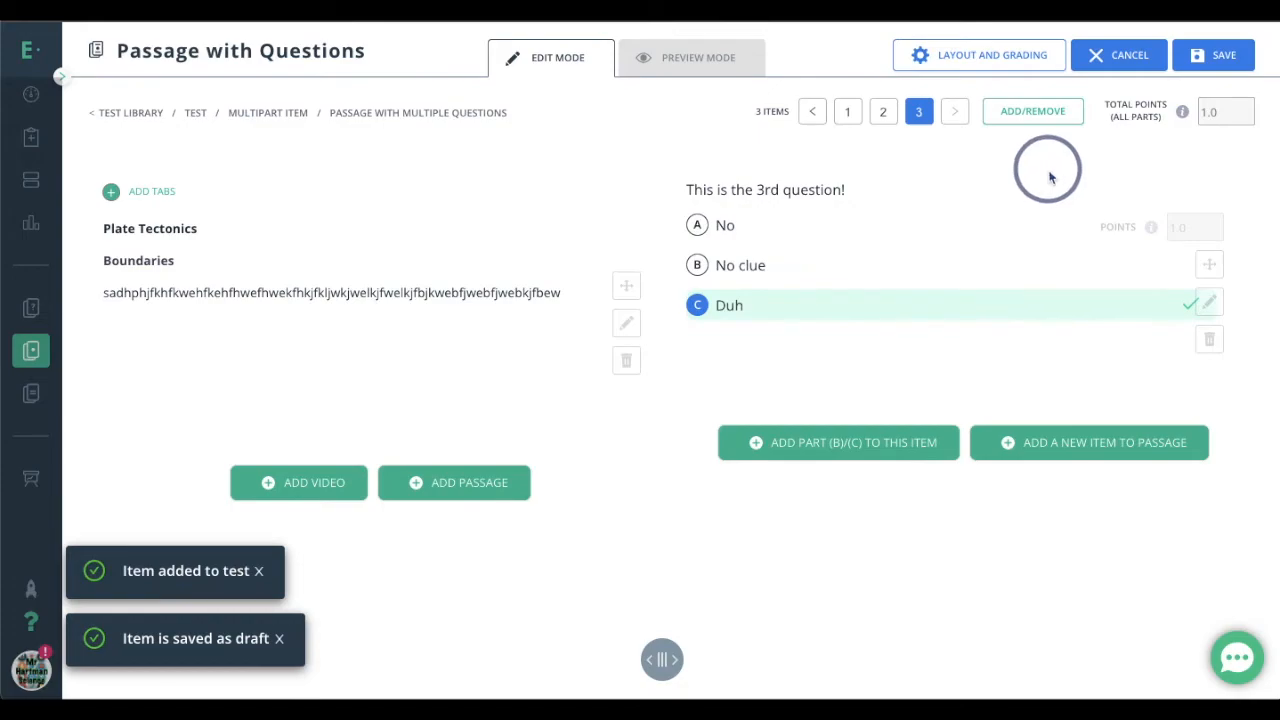
Preview the three-item passage, return to item 1 in edit mode and examine how its two parts share one page
left_click(700, 57)
left_click(786, 112)
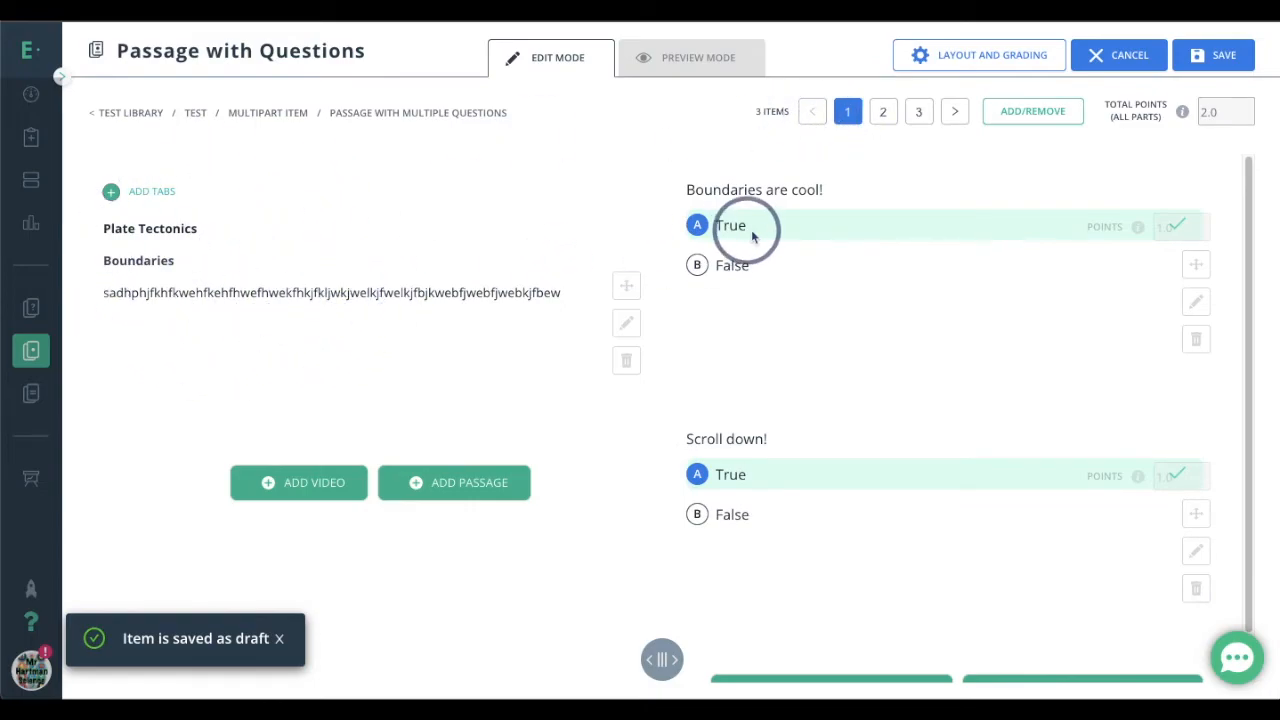
scroll(837, 383, "down", 1)
scroll(840, 393, "up", 1)
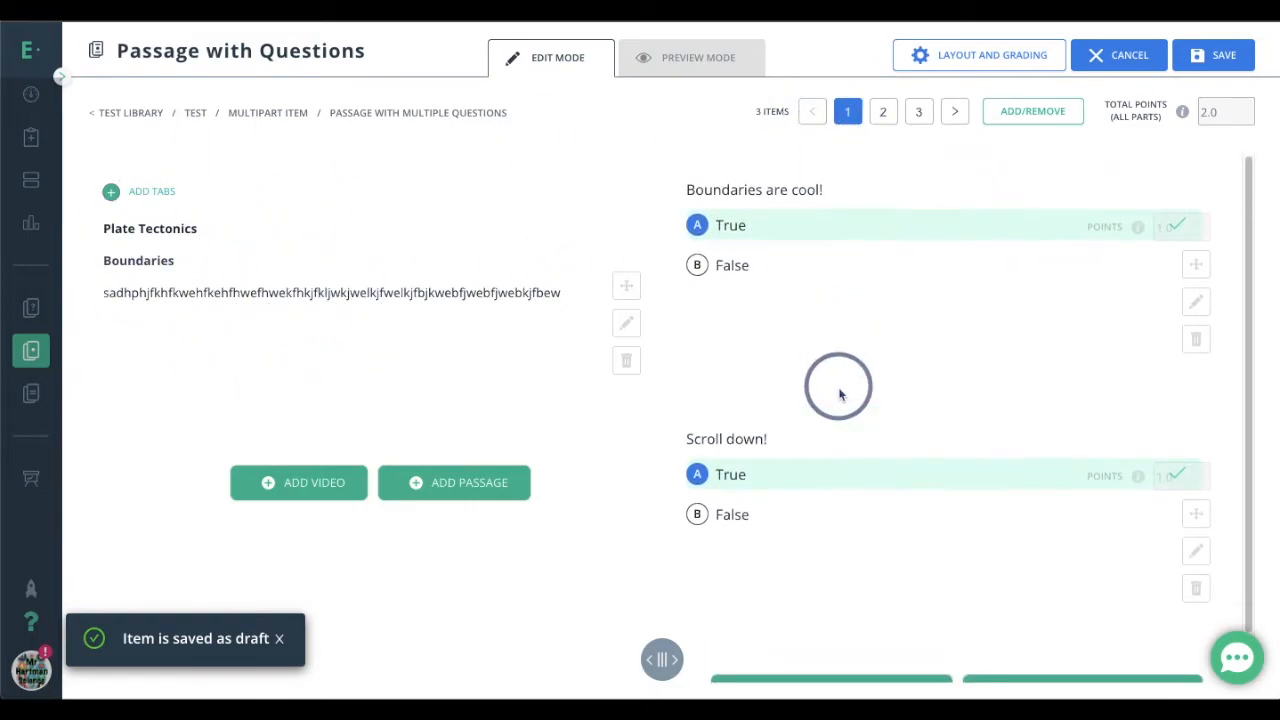
scroll(840, 393, "down", 1)
scroll(840, 393, "up", 1)
scroll(840, 393, "down", 1)
scroll(838, 386, "up", 1)
scroll(921, 398, "down", 1)
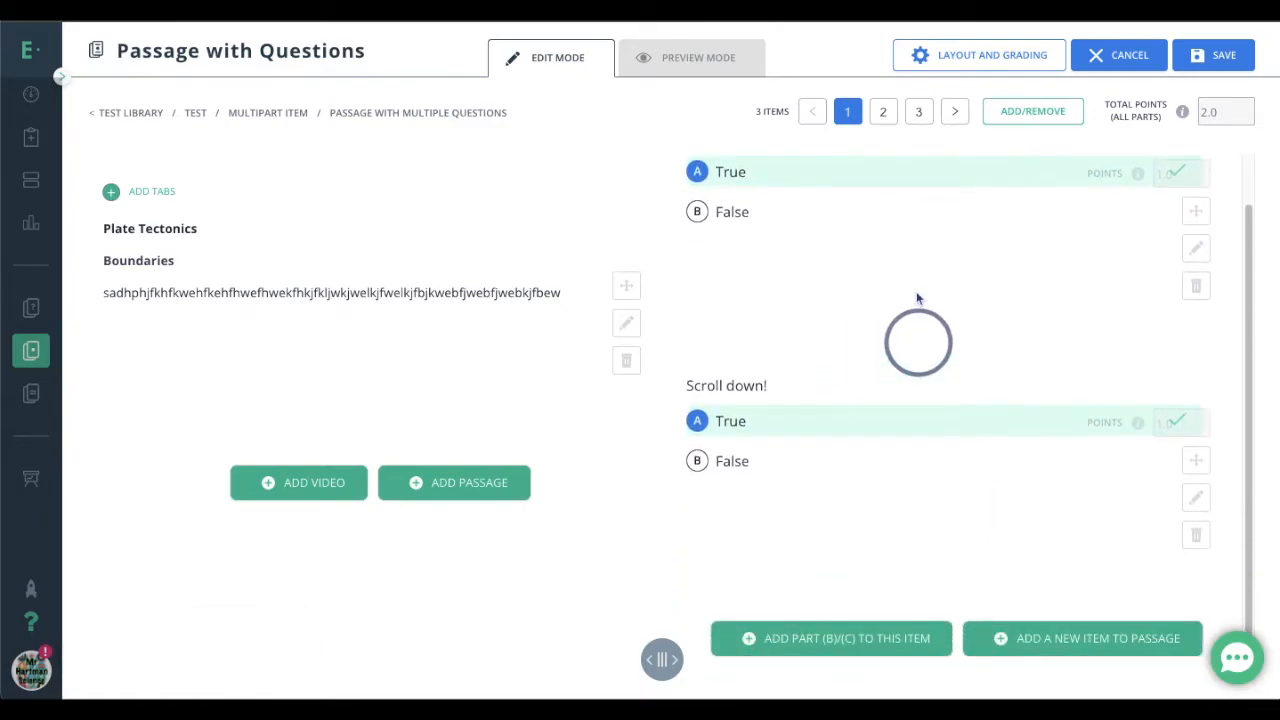
Check items 2 and 3 of the passage and save the Passage with Questions to the Plate Tectonics test
left_click(886, 112)
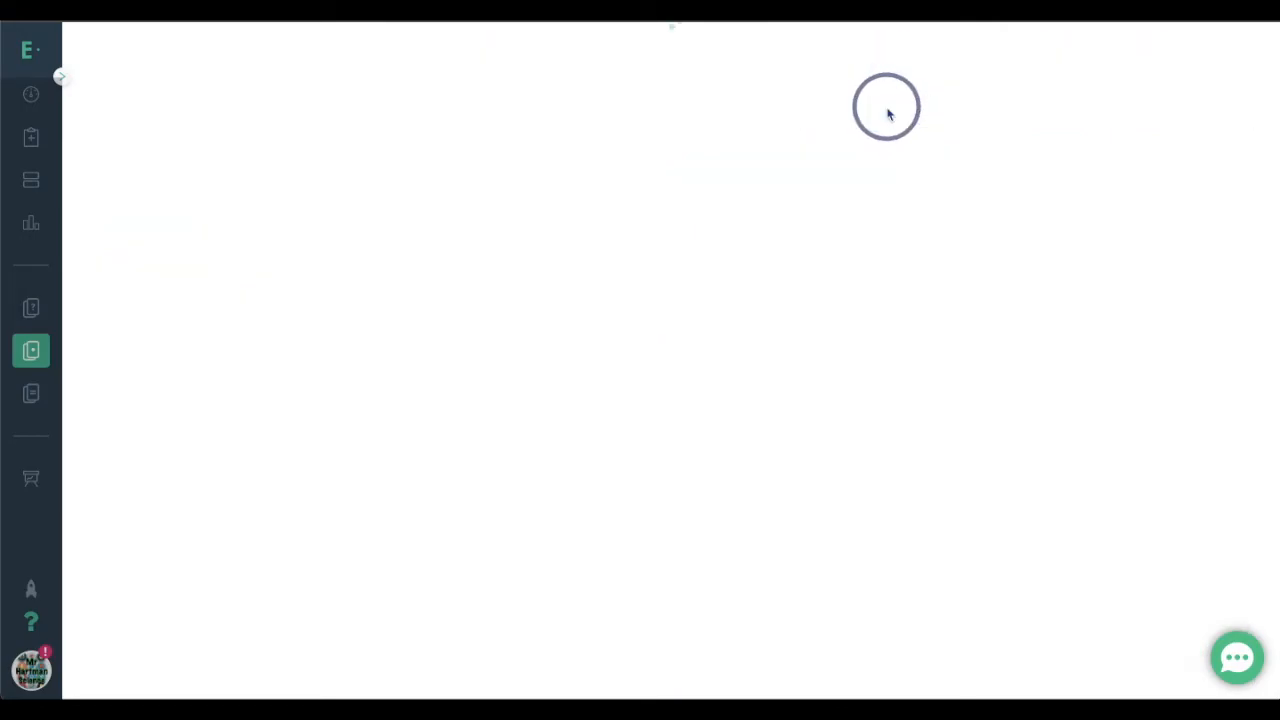
left_click(916, 112)
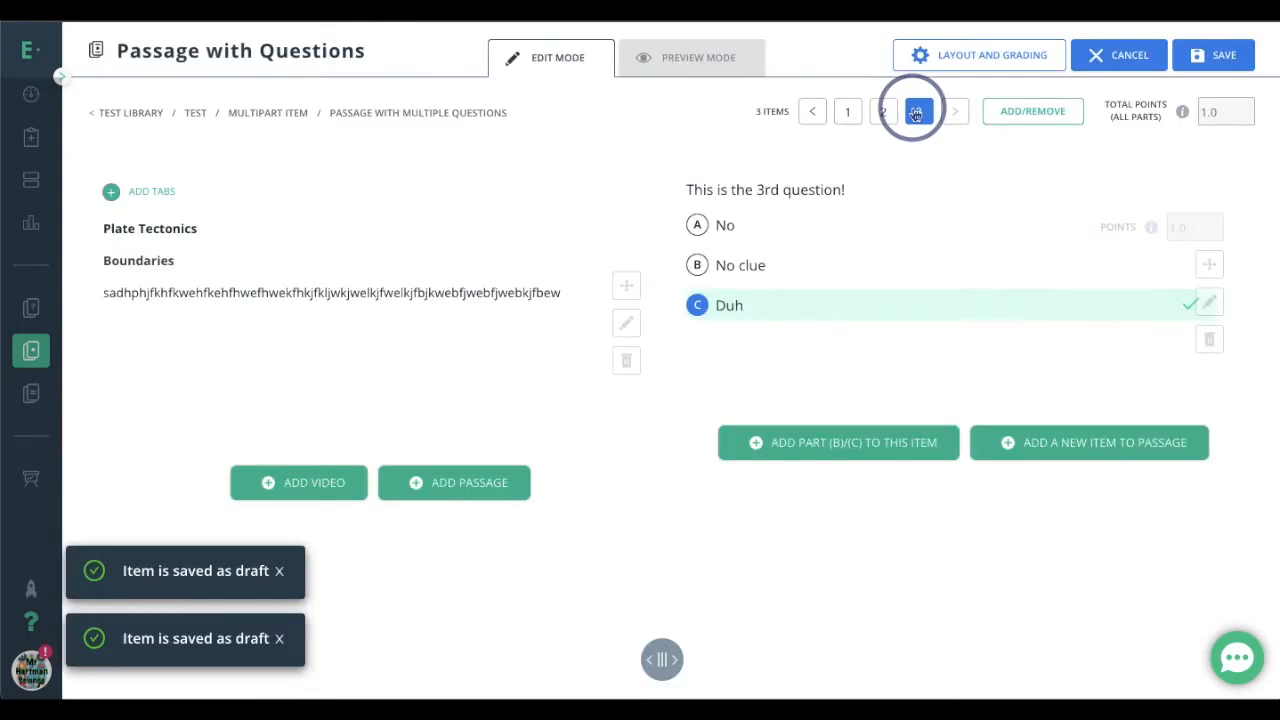
left_click(1220, 58)
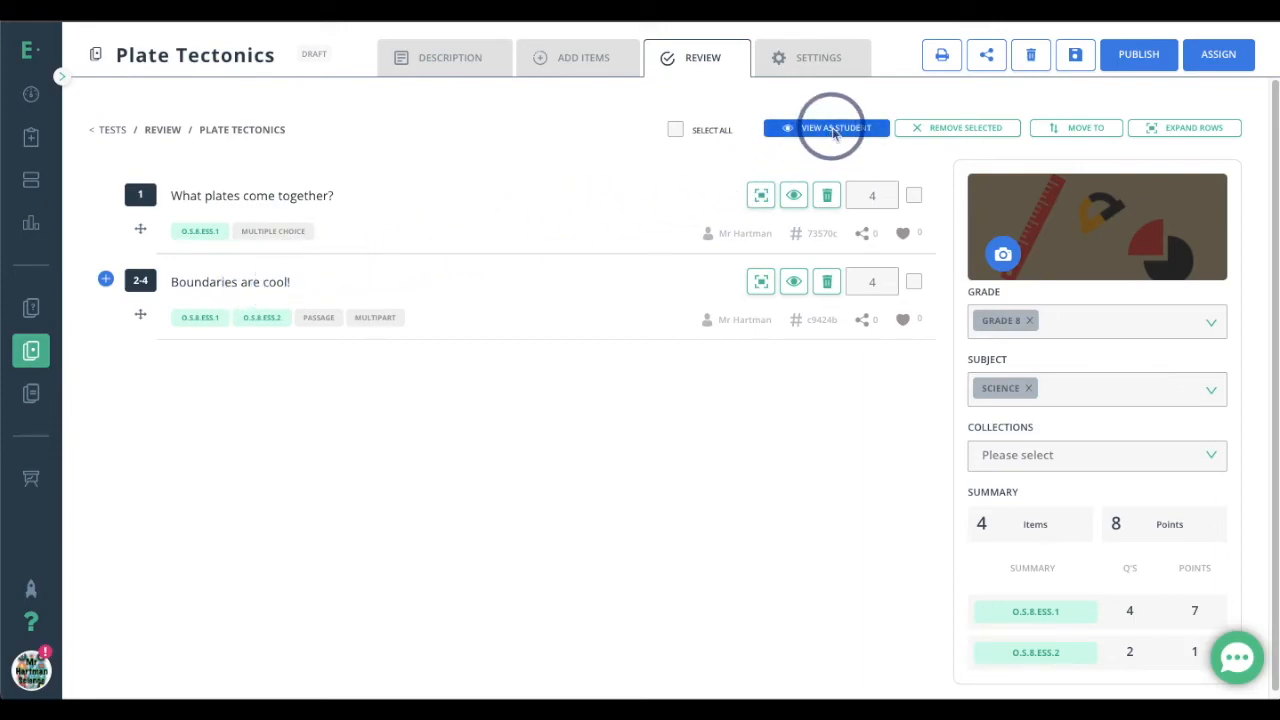
View the test as a student, answering True to both parts of question 2 and No clue to question 4, and return to the review
left_click(834, 130)
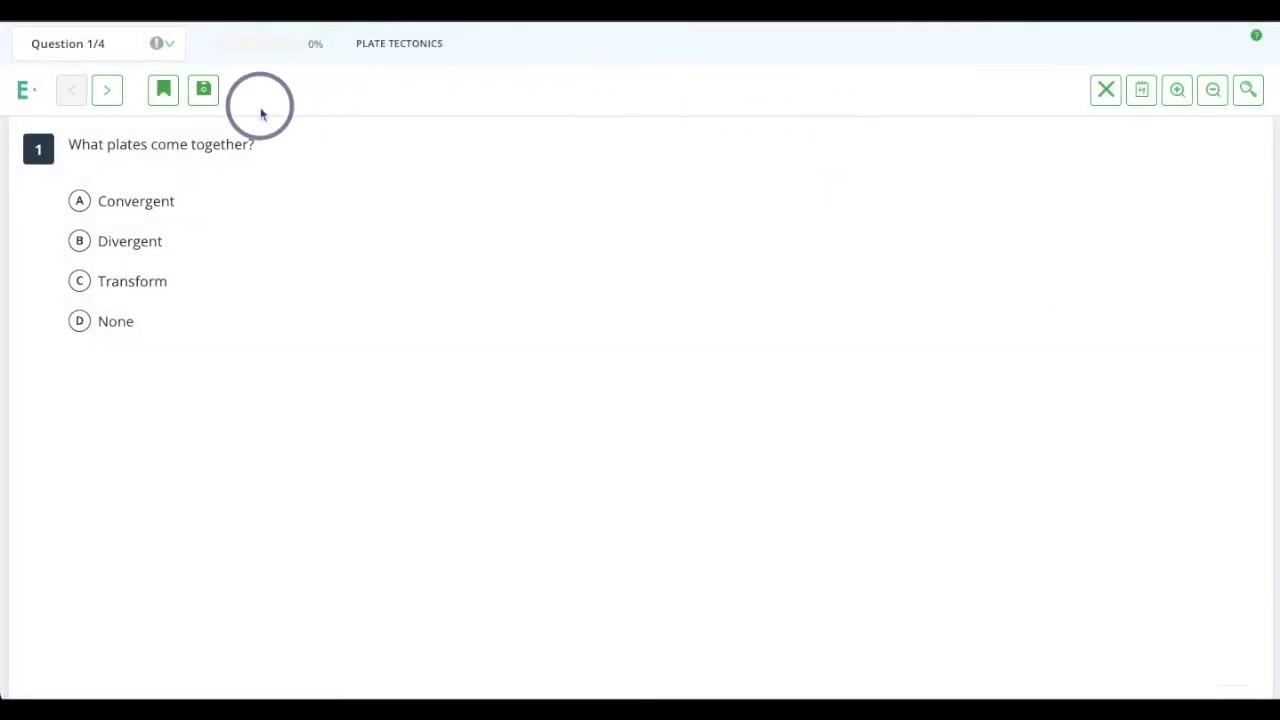
left_click(110, 91)
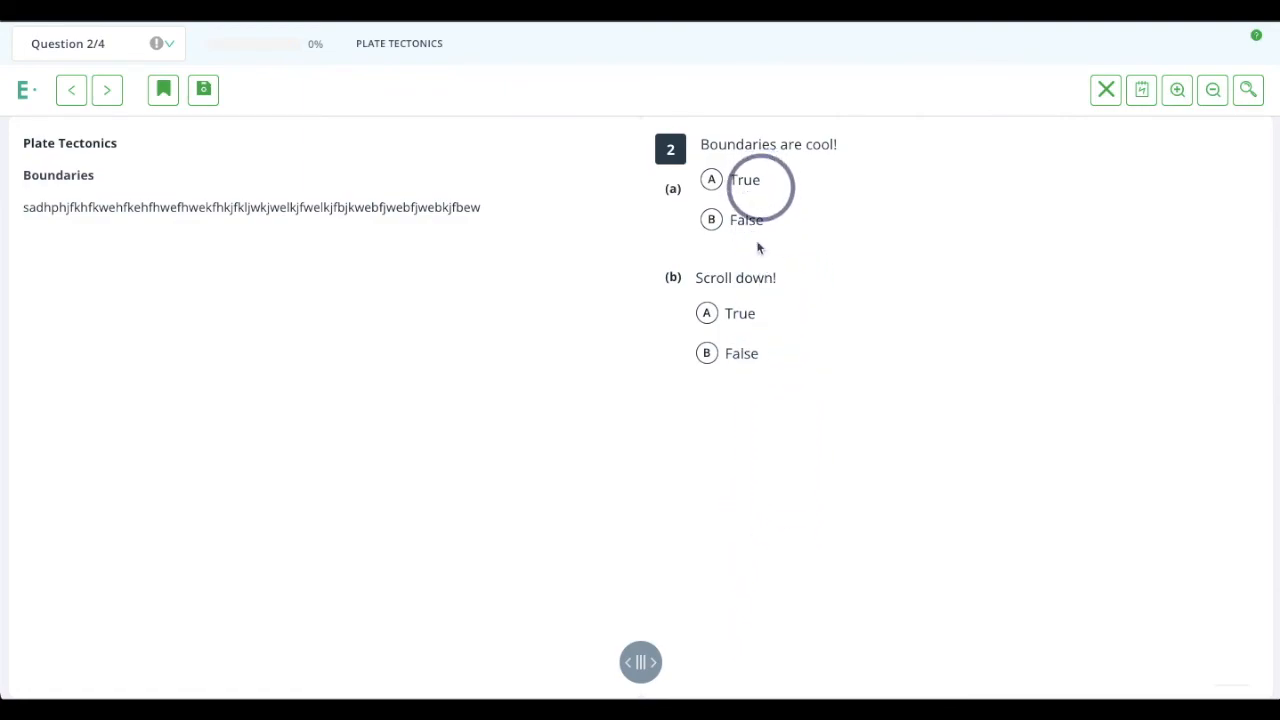
left_click(707, 313)
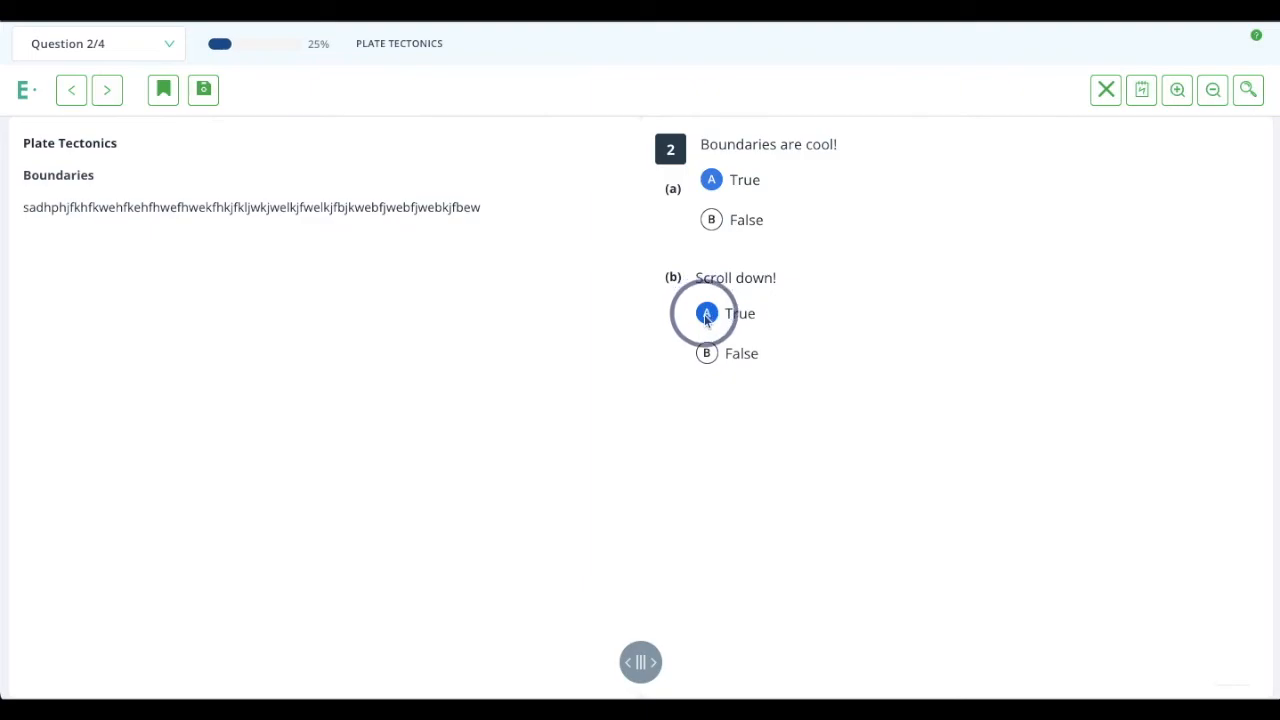
left_click(108, 92)
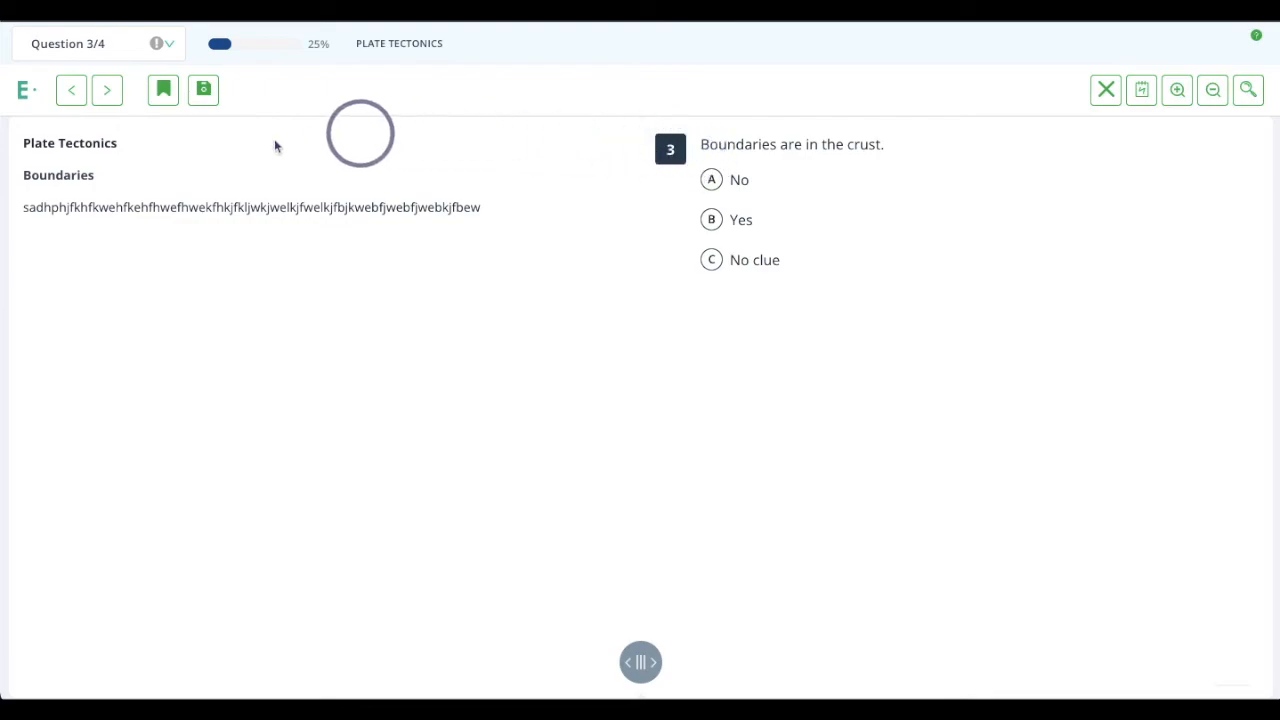
left_click(108, 91)
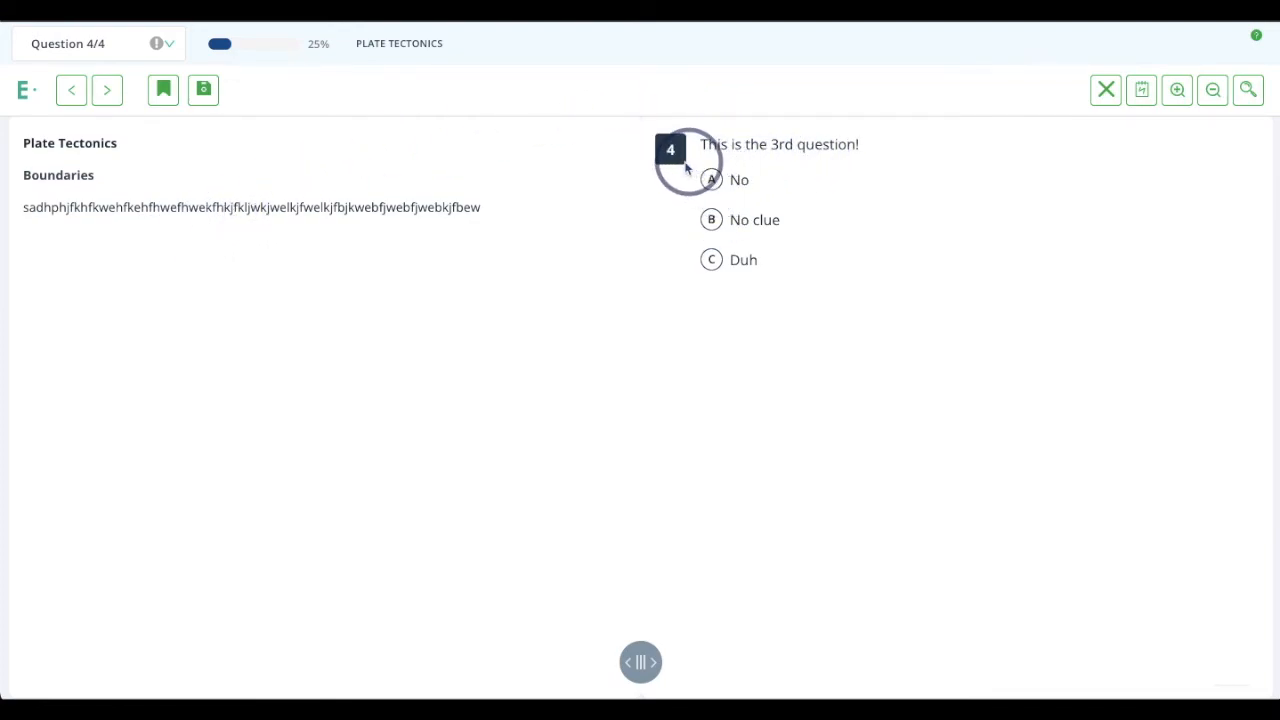
left_click(712, 219)
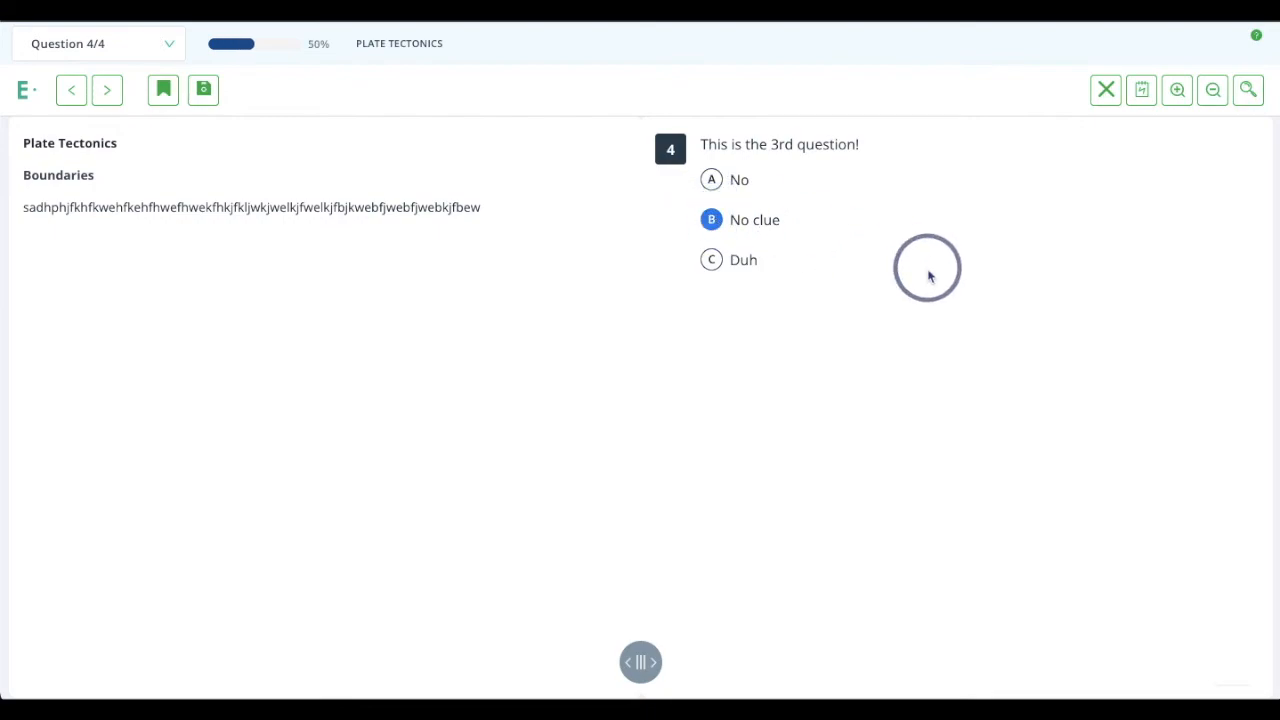
left_click(207, 97)
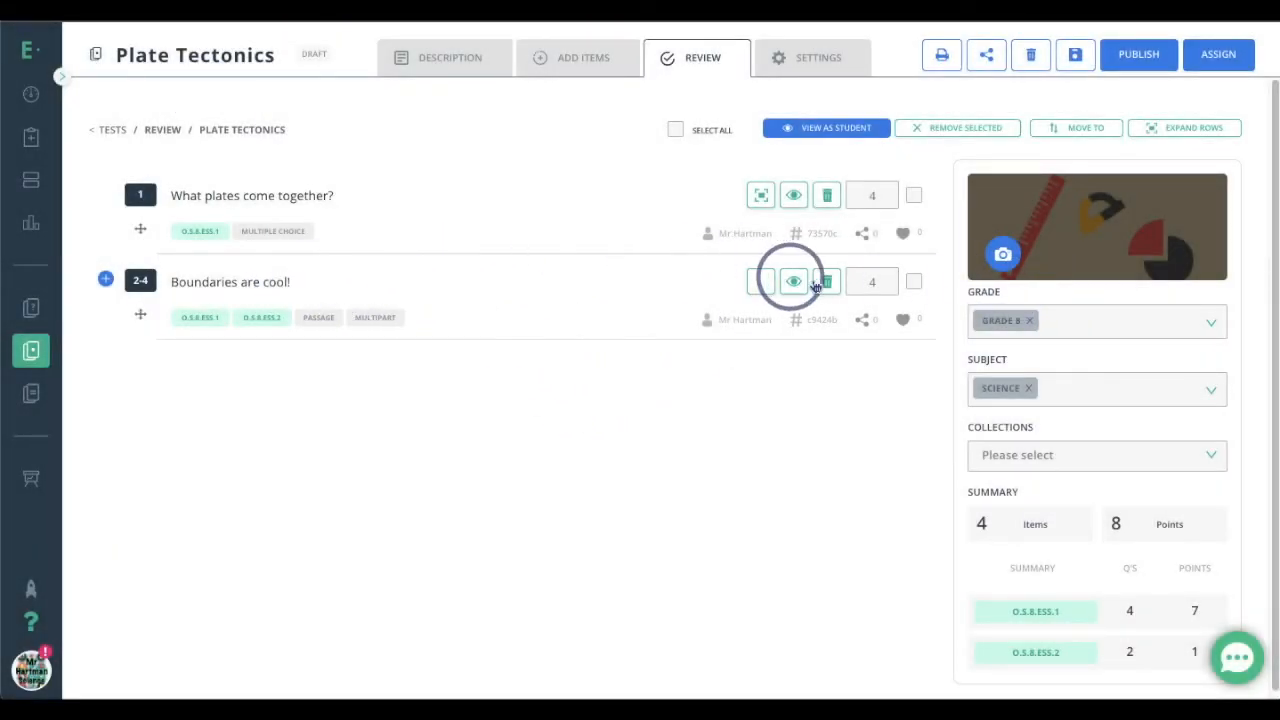
Open the "Boundaries are cool!" passage from the test review for editing and set item 1's total points for all parts to 4
double_click(879, 289)
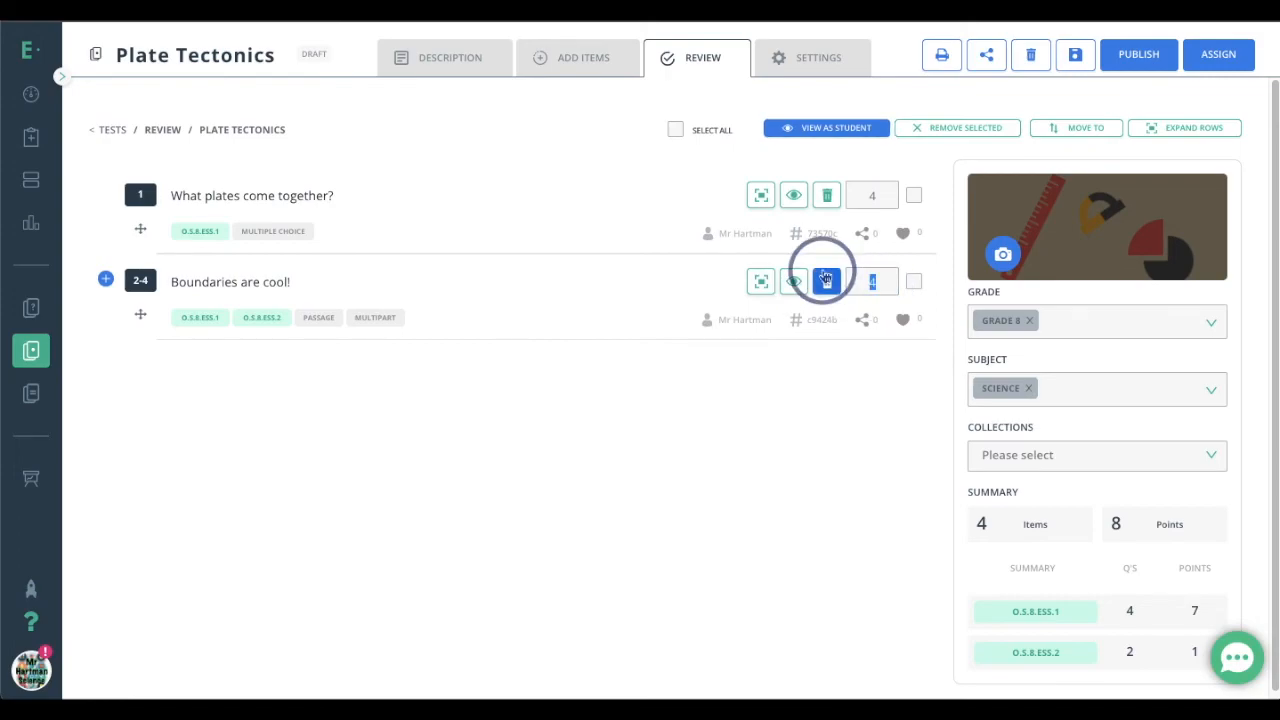
double_click(876, 285)
left_click(257, 285)
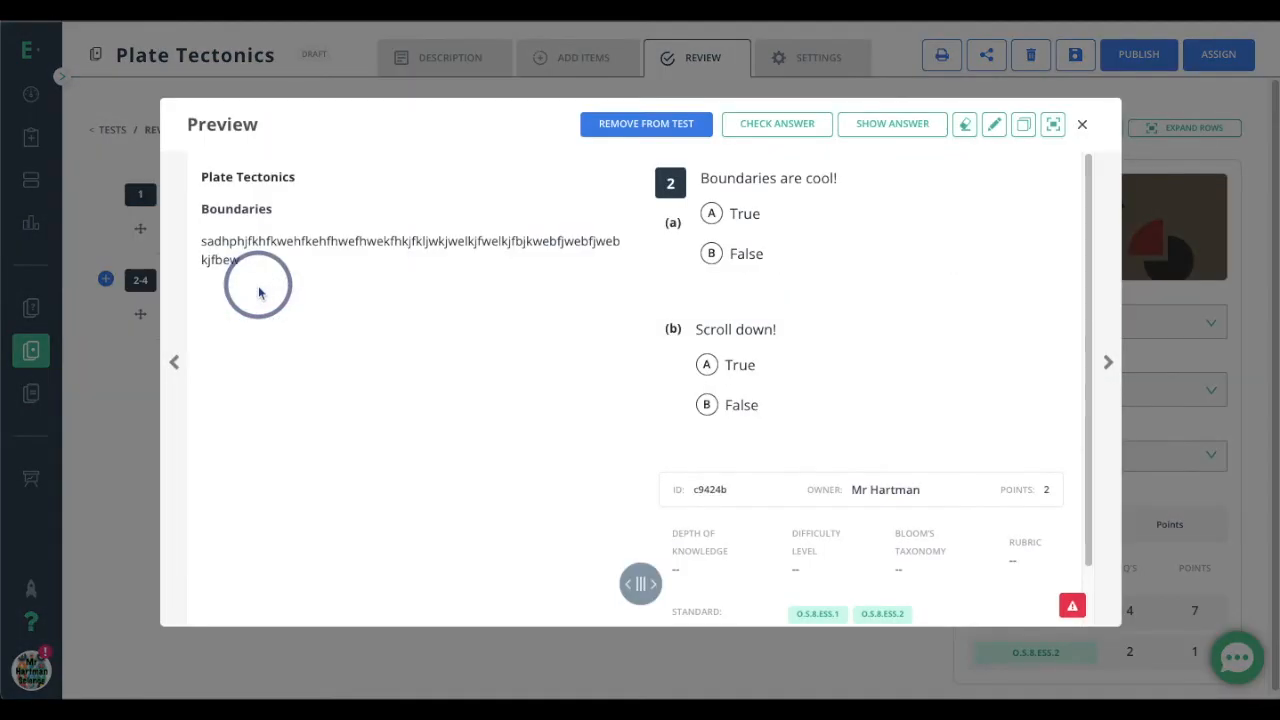
left_click(722, 161)
left_click(998, 128)
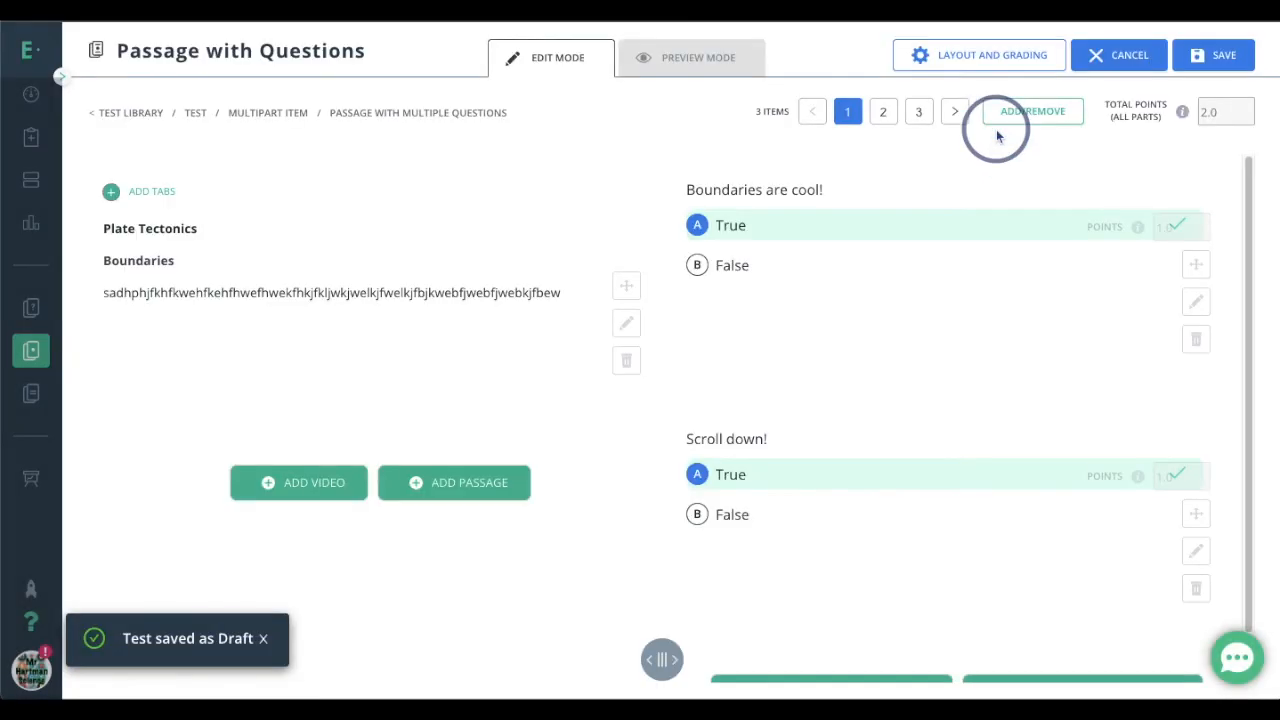
left_click(1245, 105)
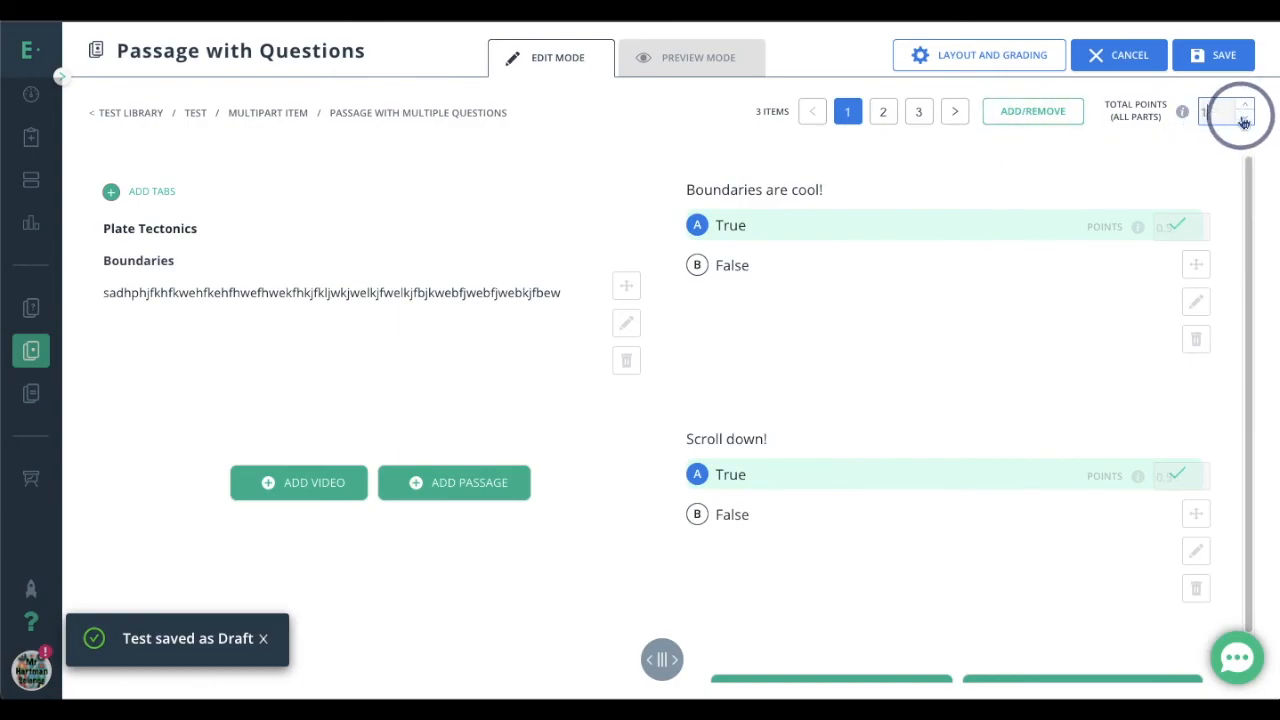
left_click(1244, 121)
left_click(1245, 107)
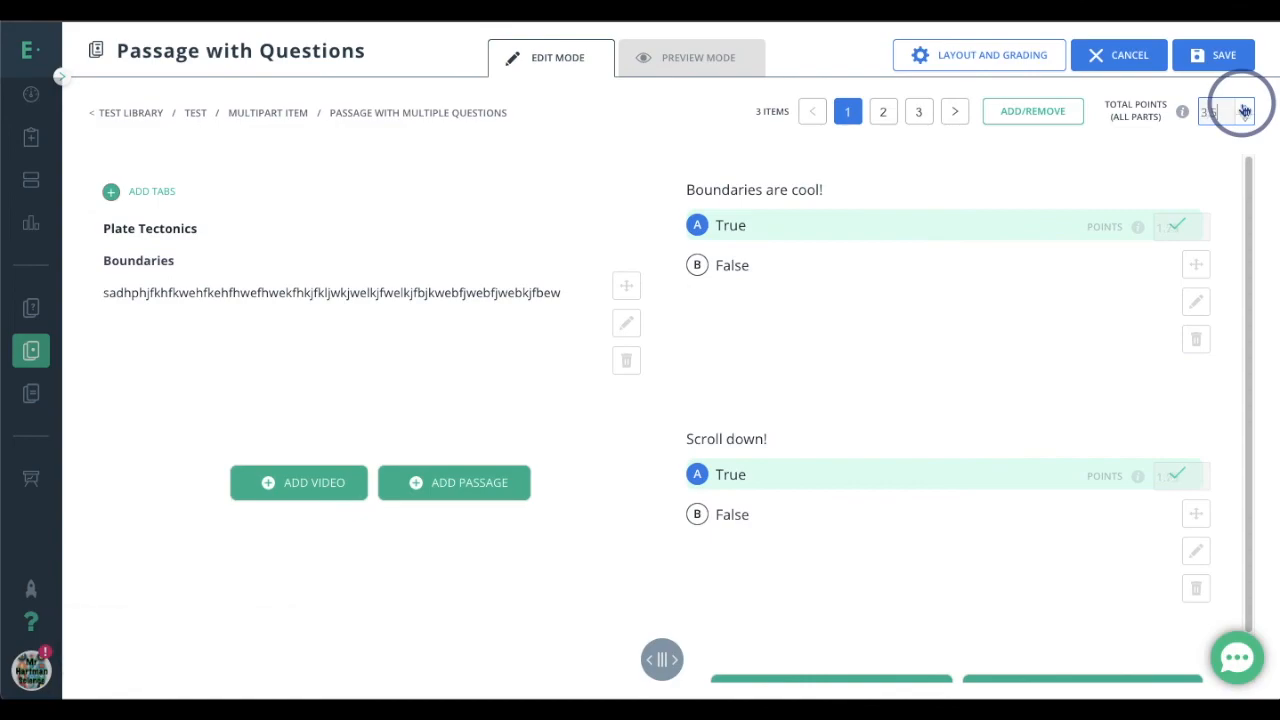
left_click(798, 218)
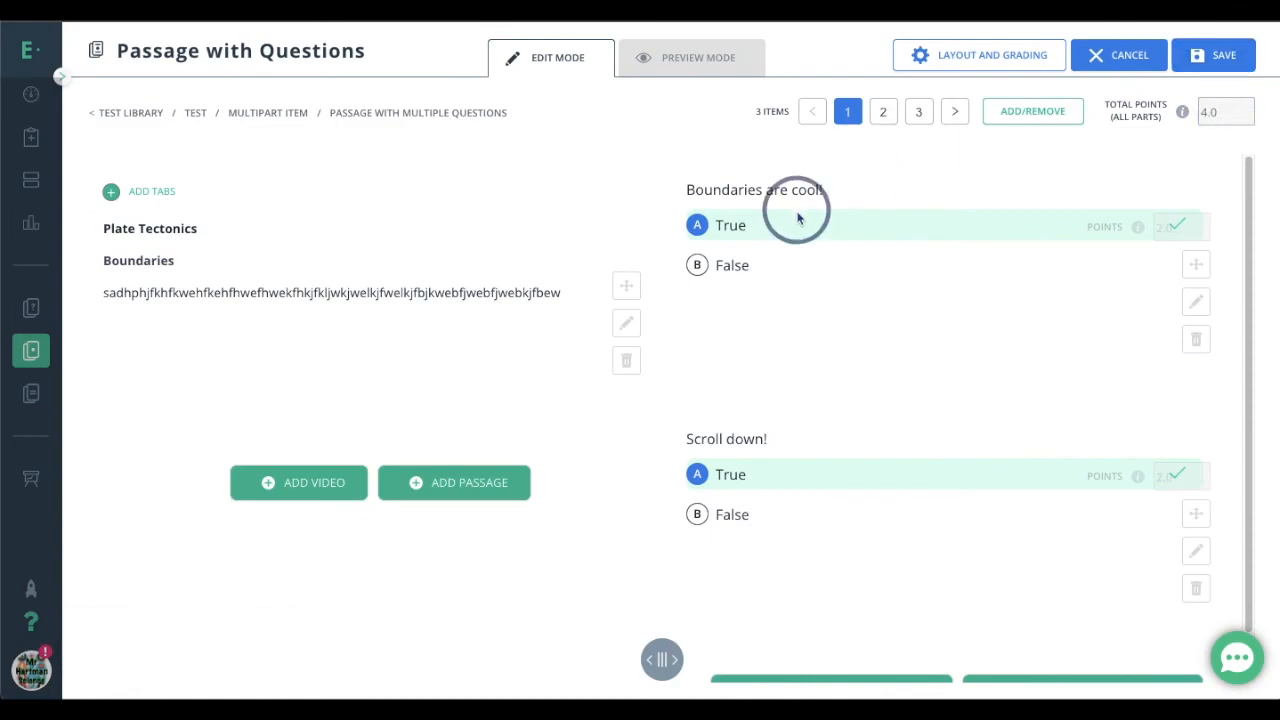